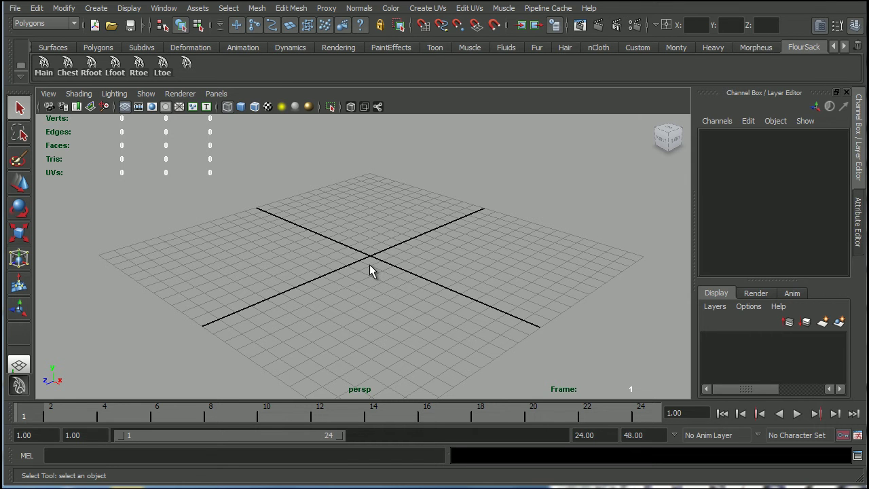
Step: Create a polygon sphere at the origin and show it in textured shaded display
click(98, 8)
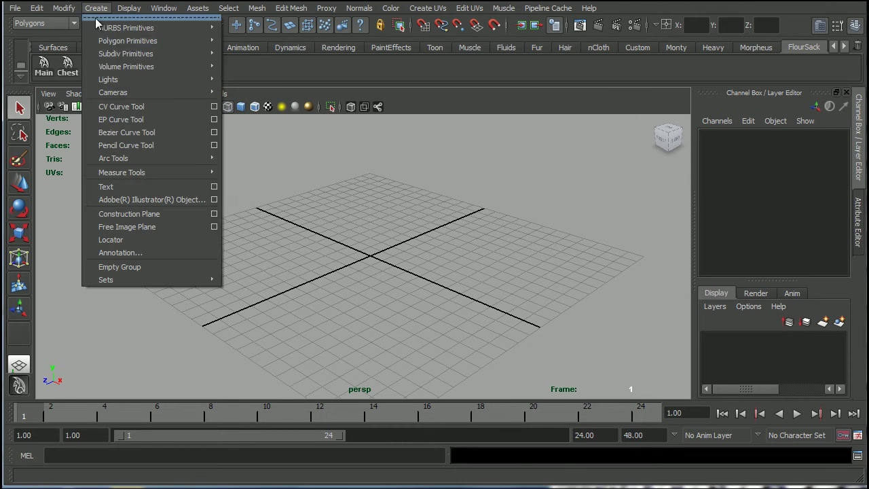
mouse_move(121, 45)
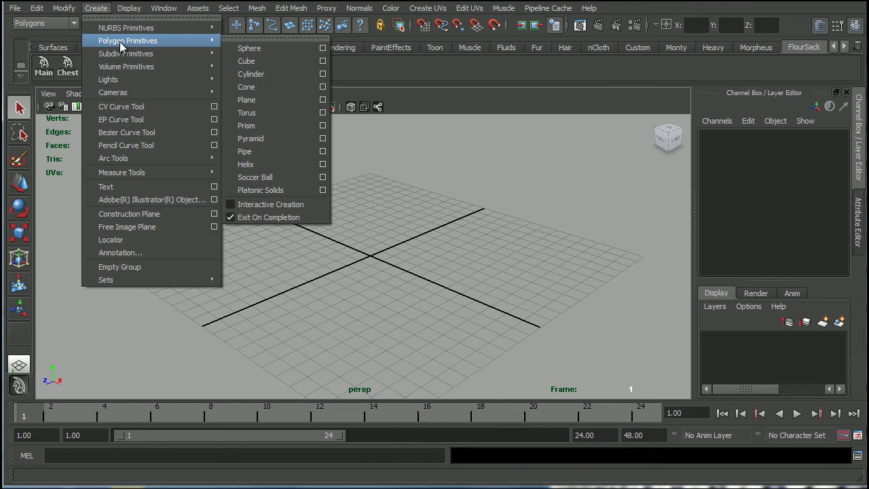
click(251, 54)
alt+right_drag(298, 224, 437, 285)
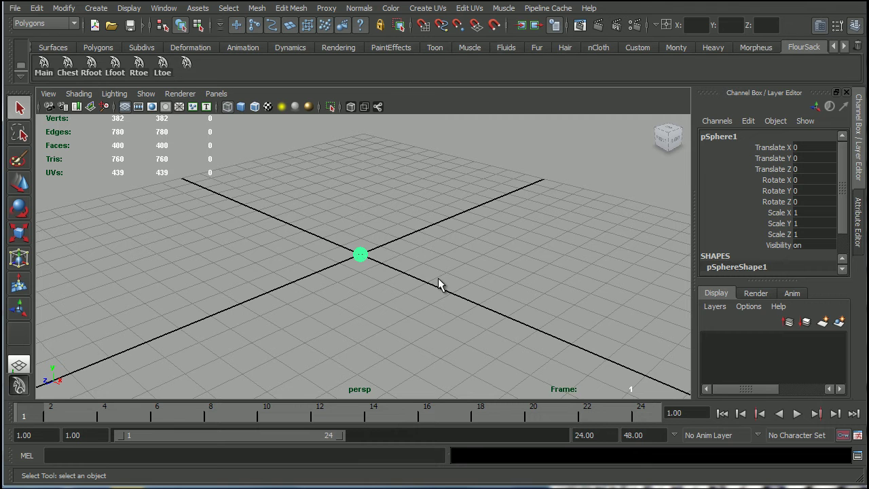
key(6)
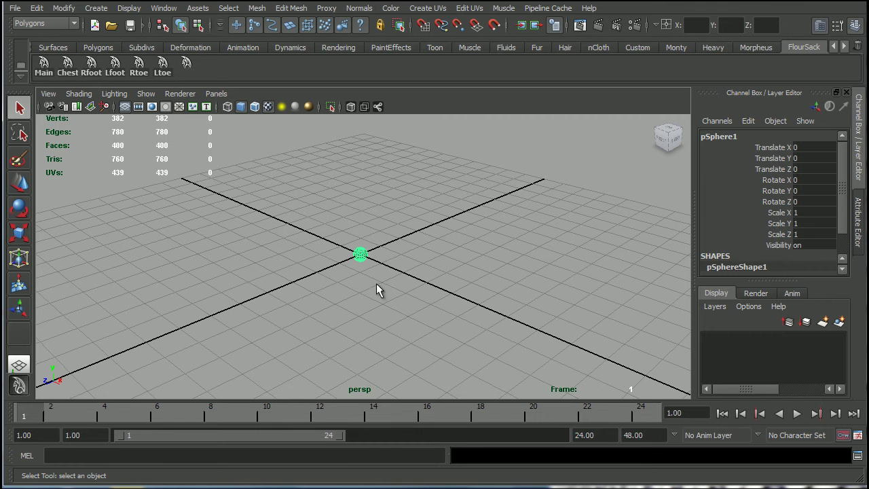
Step: Scale the sphere uniformly to 2.54 and raise it to rest on the grid, at Translate Y about 2.508
key(w)
drag(364, 237, 387, 305)
key(e)
key(r)
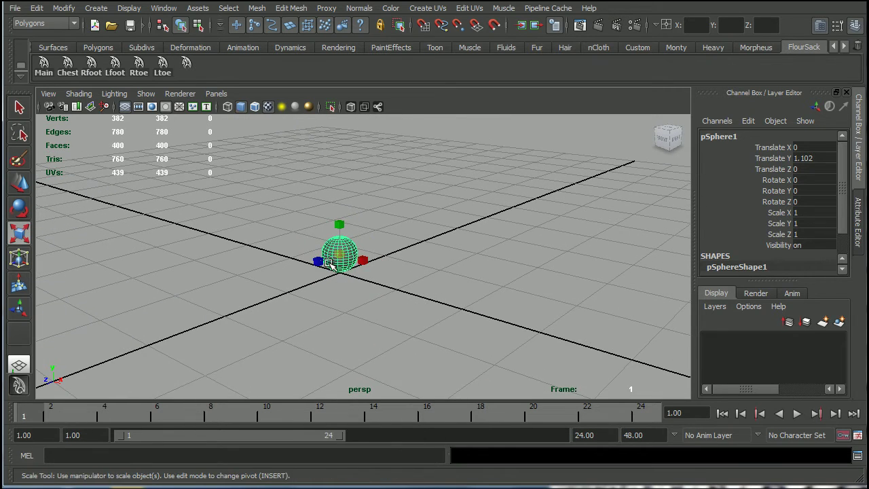
alt+drag(336, 261, 345, 203)
key(w)
alt+right_drag(345, 204, 263, 265)
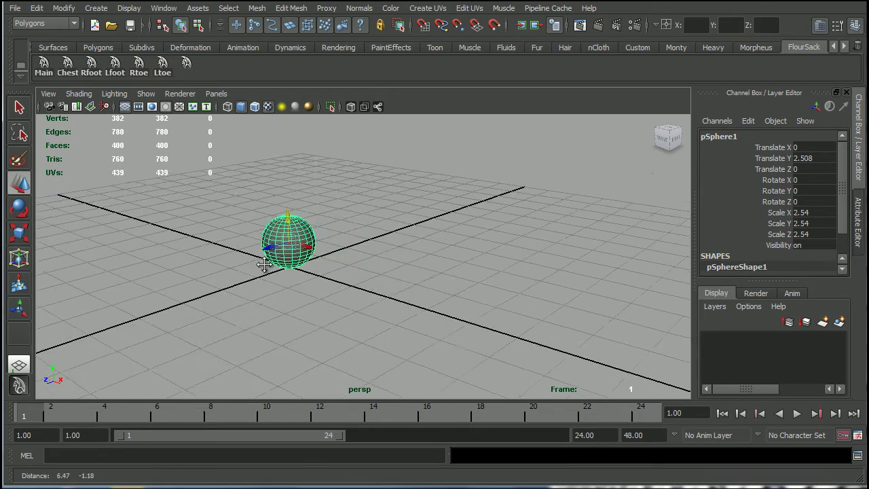
Step: Set a key on all of the sphere's channels at frame 1
alt+drag(264, 264, 269, 291)
alt+right_drag(269, 291, 217, 318)
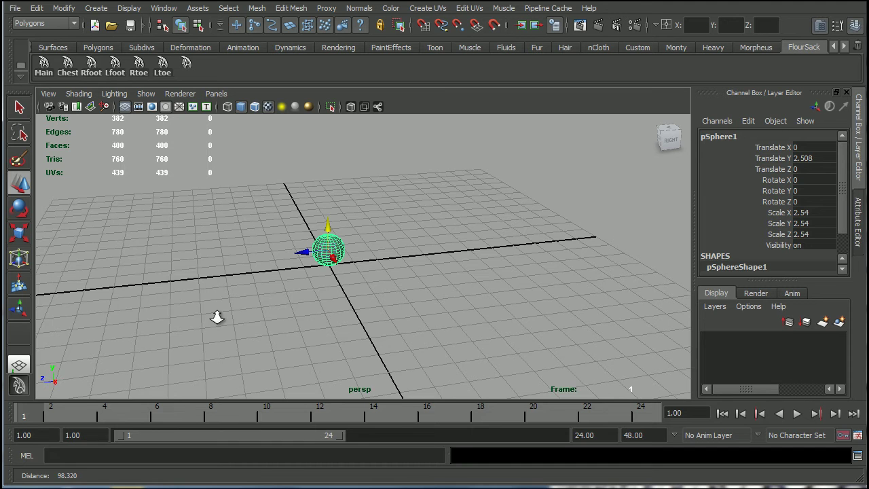
alt+drag(218, 318, 262, 321)
key(s)
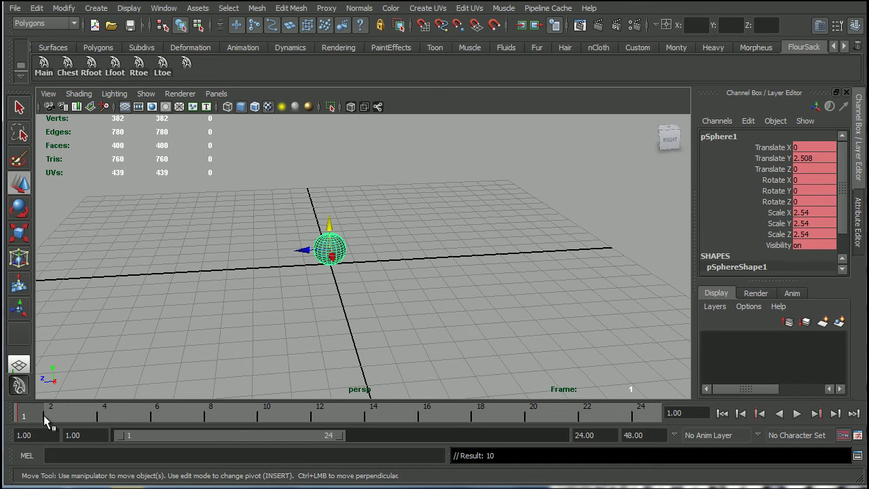
Step: Set the animation end to frame 25 and extend the playback range to match
drag(39, 416, 640, 411)
alt+drag(494, 301, 443, 300)
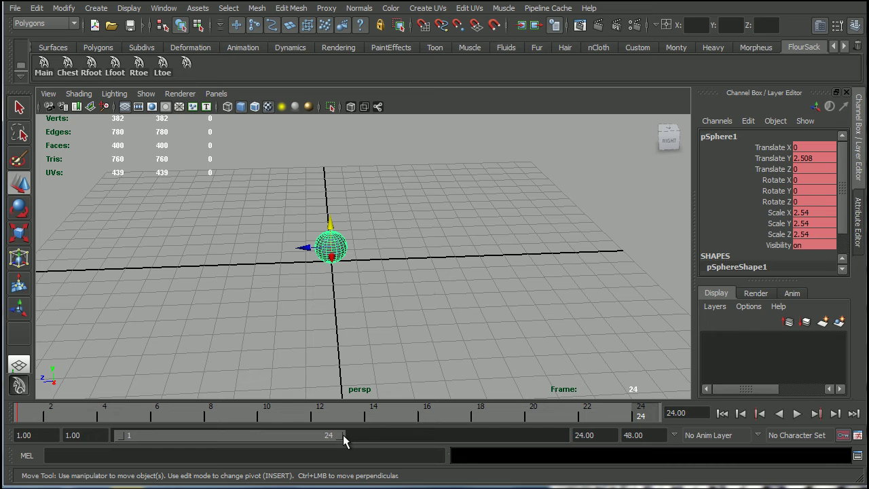
double_click(620, 435)
text(25)
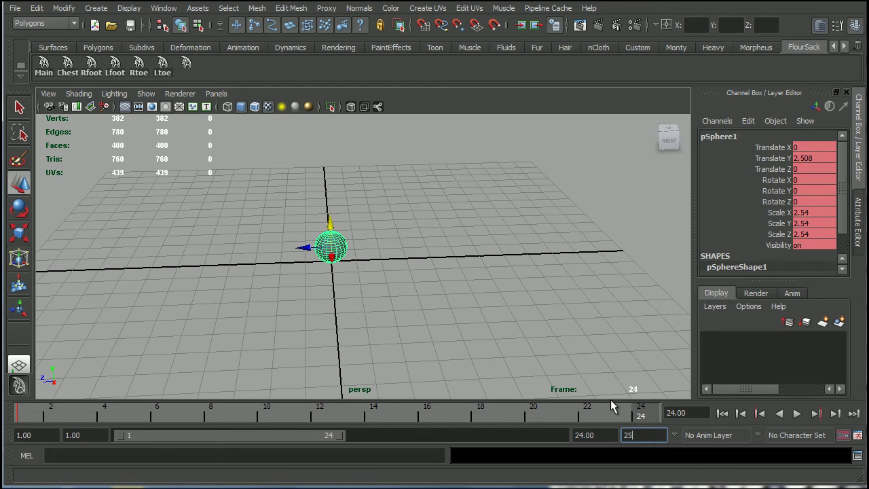
key(Return)
drag(543, 435, 568, 434)
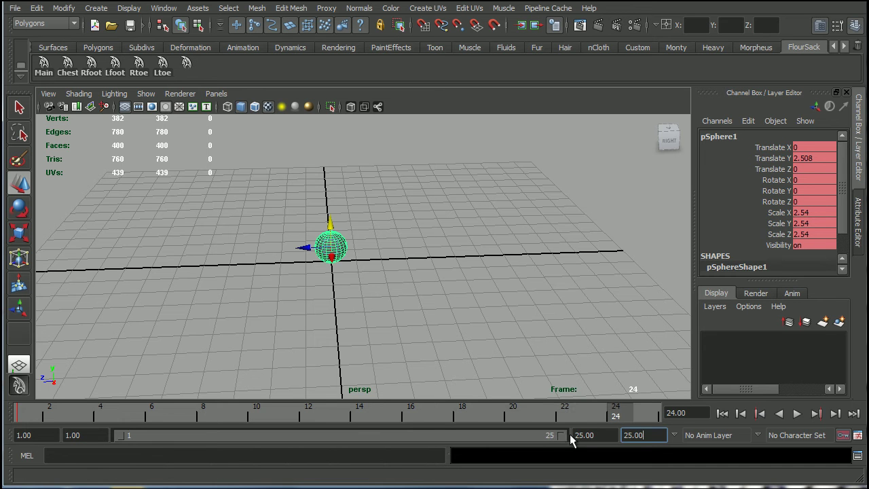
drag(303, 248, 591, 235)
alt+middle_drag(591, 235, 435, 279)
key(ctrl+z)
key(ctrl+z)
key(ctrl+z)
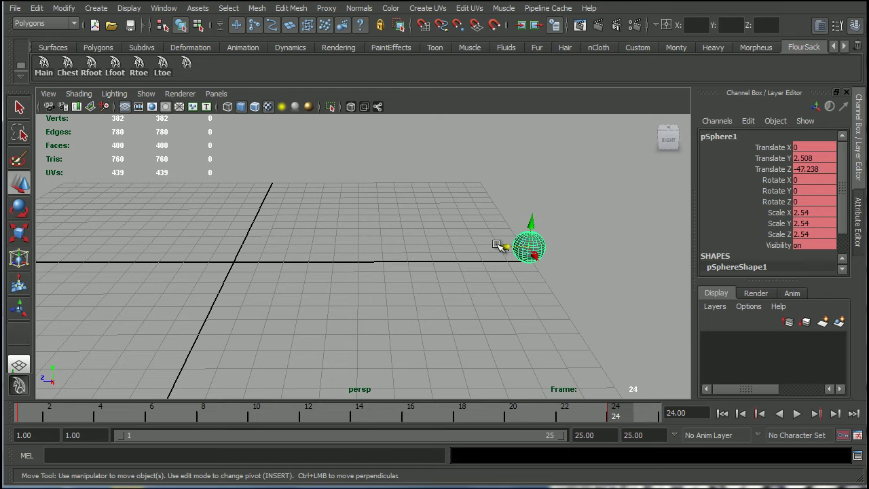
key(ctrl+z)
drag(204, 248, 519, 246)
click(642, 414)
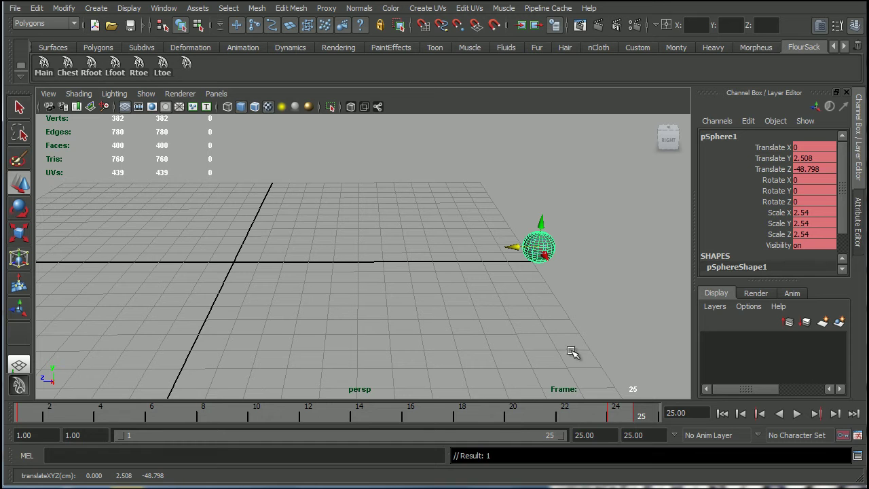
key(ctrl+z)
key(ctrl+z)
key(ctrl+z)
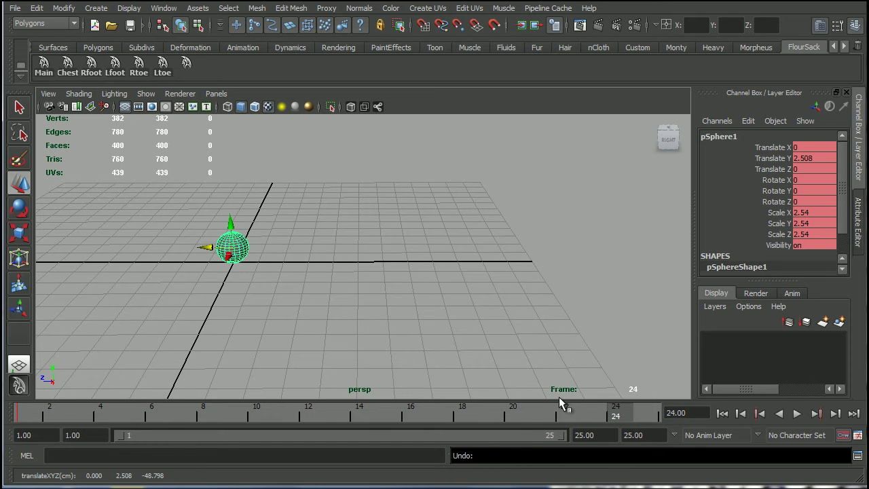
Step: At frame 25, move the sphere along Z to the far edge of the grid, at about -47.827
click(642, 412)
drag(205, 248, 499, 256)
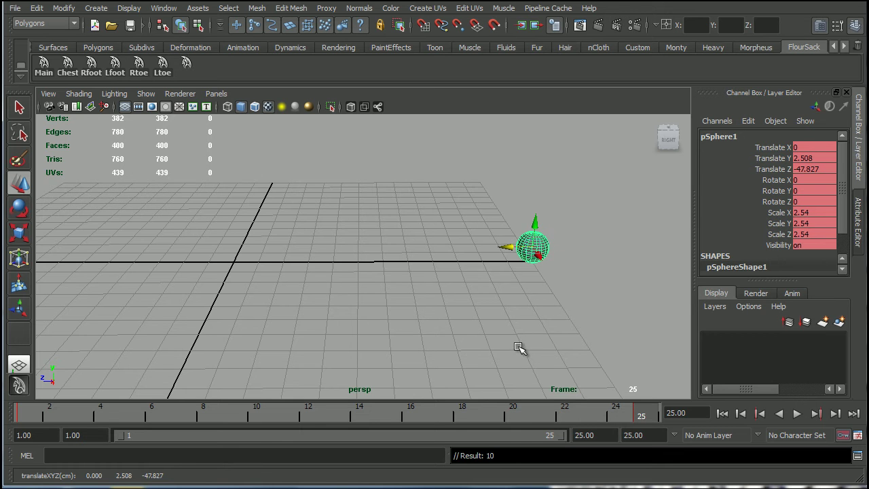
alt+right_drag(442, 296, 370, 275)
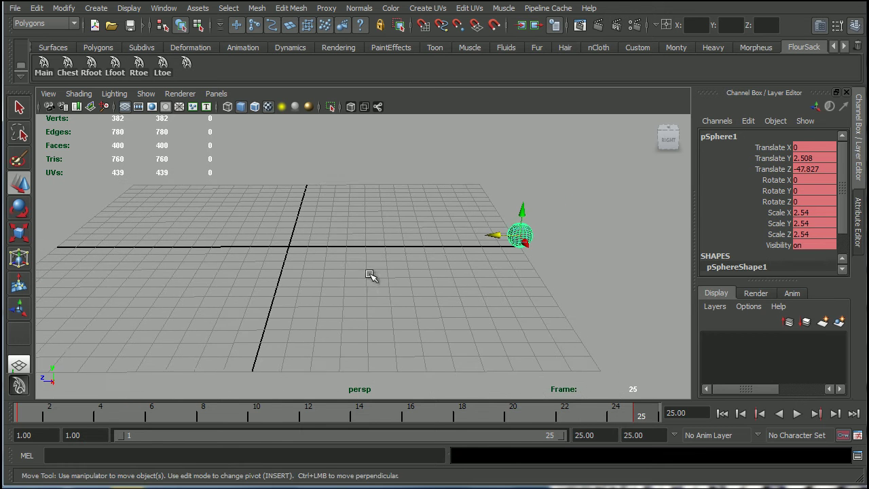
Step: Switch the workspace to the saved Animation layout
click(164, 8)
mouse_move(230, 227)
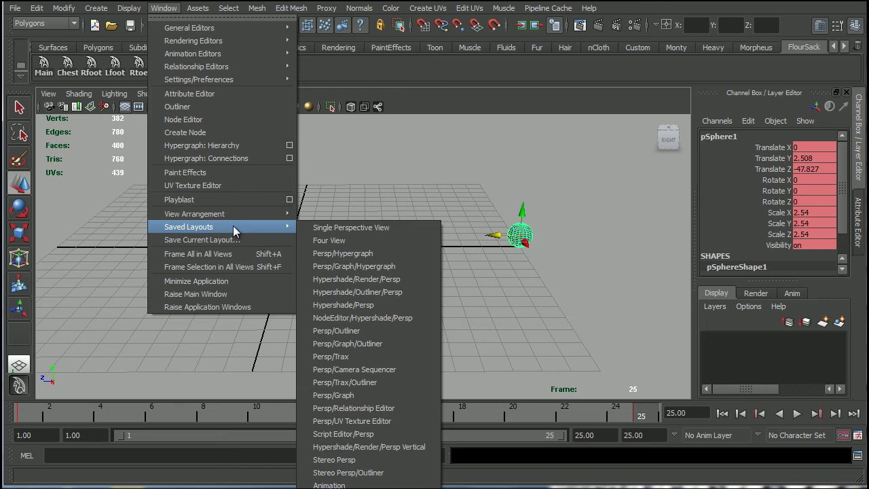
click(329, 485)
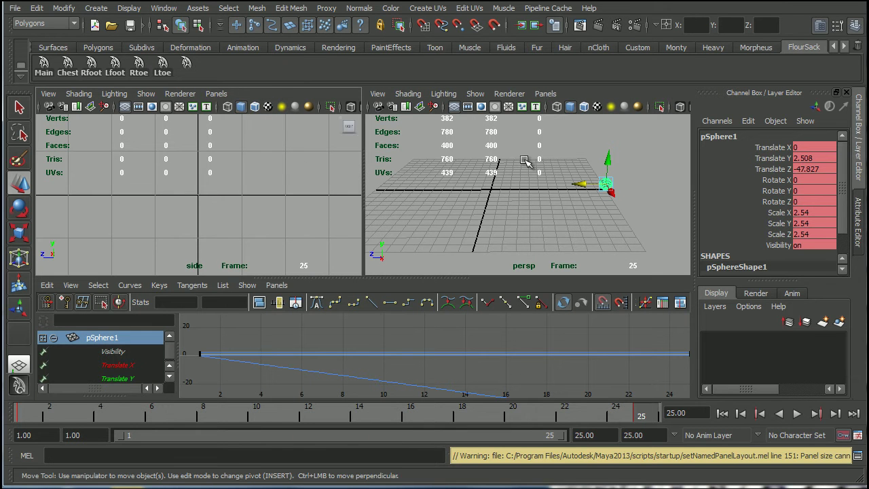
alt+drag(534, 168, 421, 191)
Step: Set up the orthographic side view to show the sphere's full path and fit the animation curves in the Graph Editor
click(216, 94)
mouse_move(256, 137)
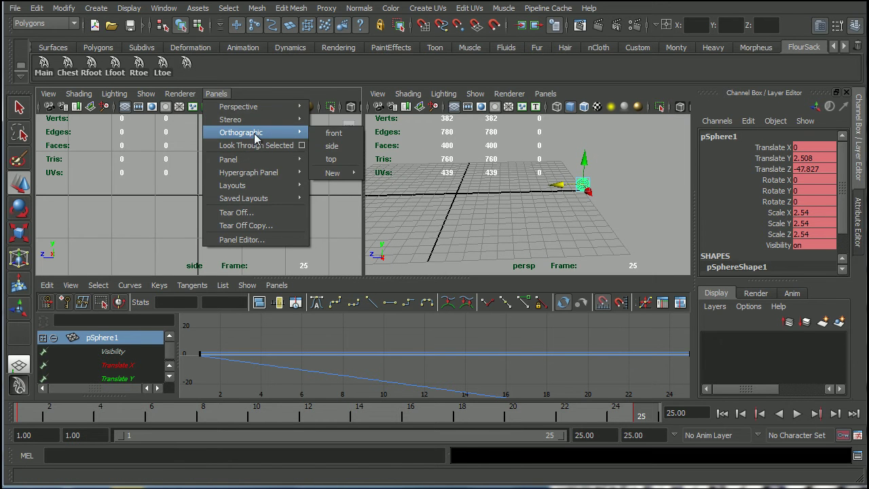
click(331, 145)
alt+middle_drag(265, 190, 138, 214)
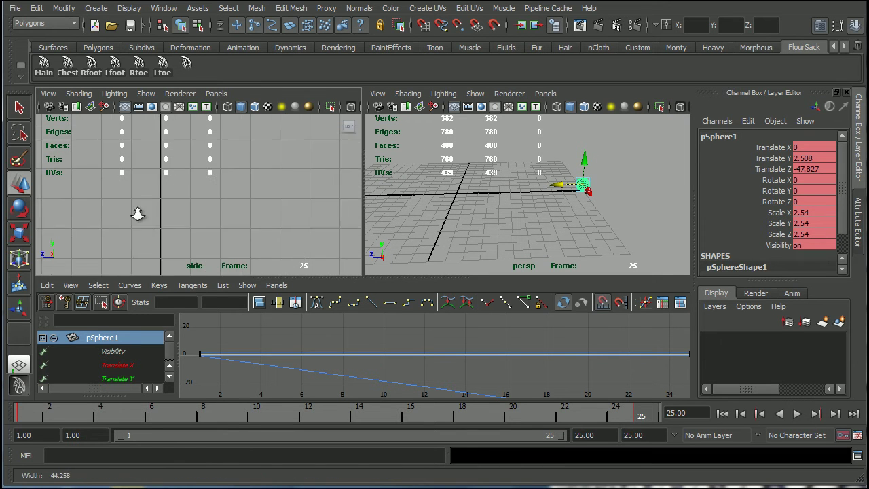
alt+right_drag(138, 214, 103, 221)
alt+middle_drag(292, 268, 221, 199)
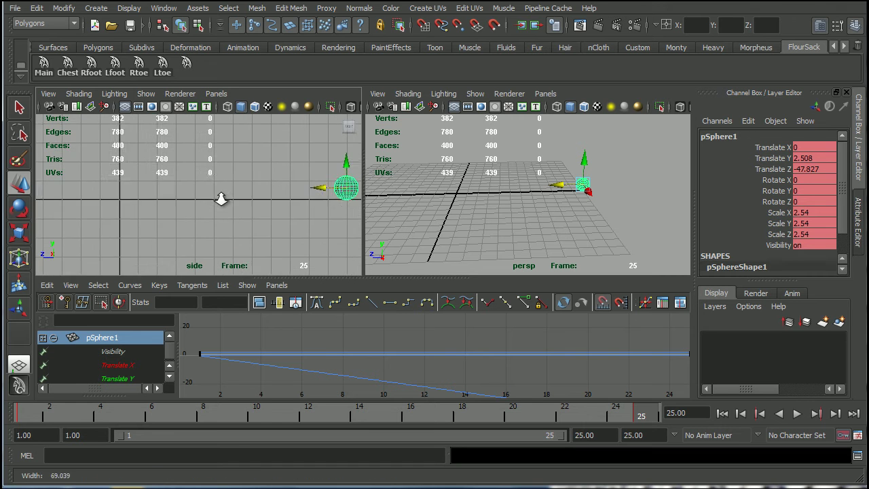
alt+right_drag(221, 199, 203, 204)
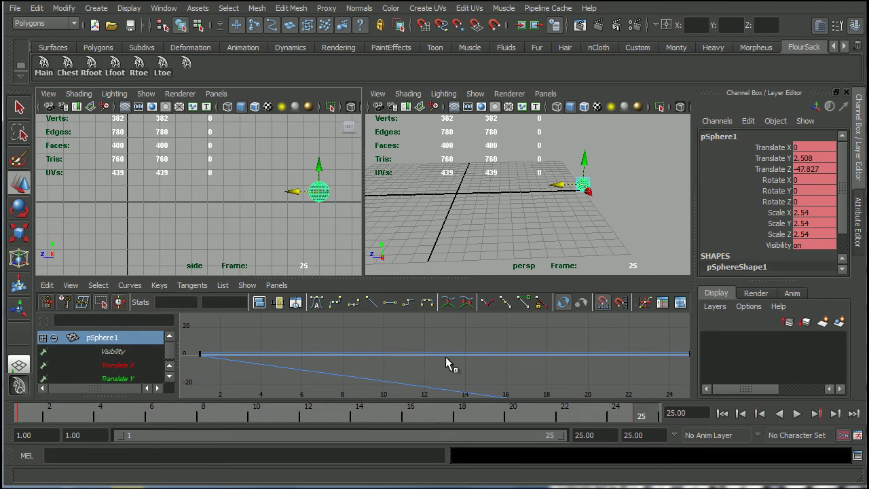
key(f)
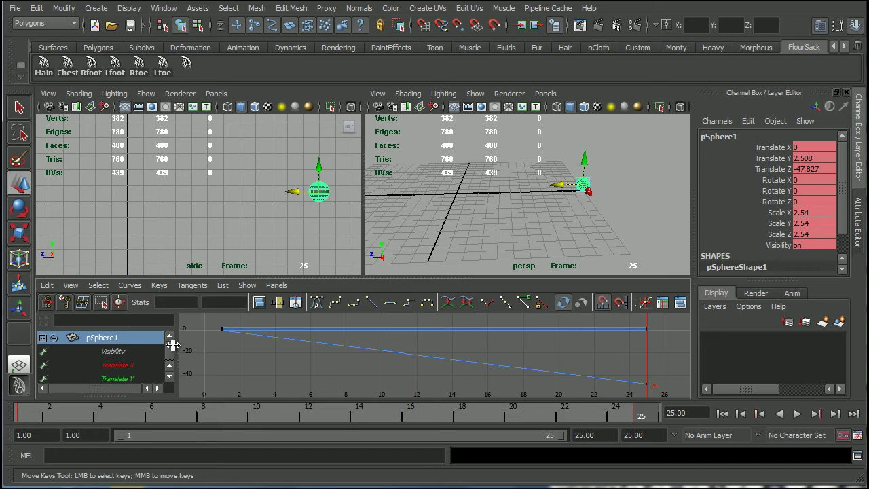
Step: Play back the sphere's linear movement and stop the playback
click(797, 413)
click(654, 196)
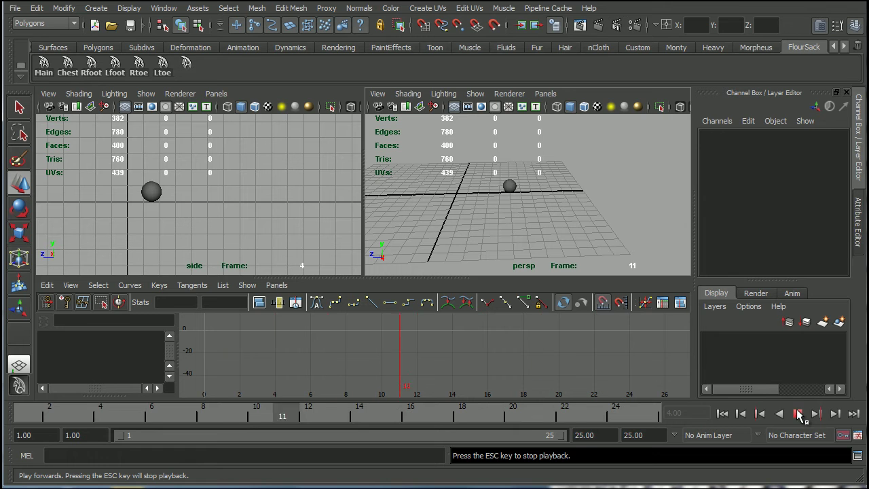
click(797, 413)
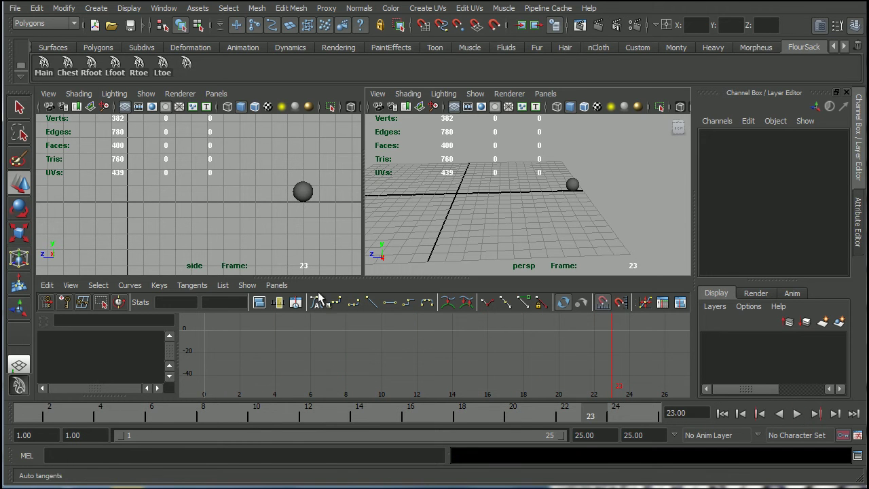
Step: Select the sphere and isolate its Translate Z curve in the Graph Editor
click(571, 186)
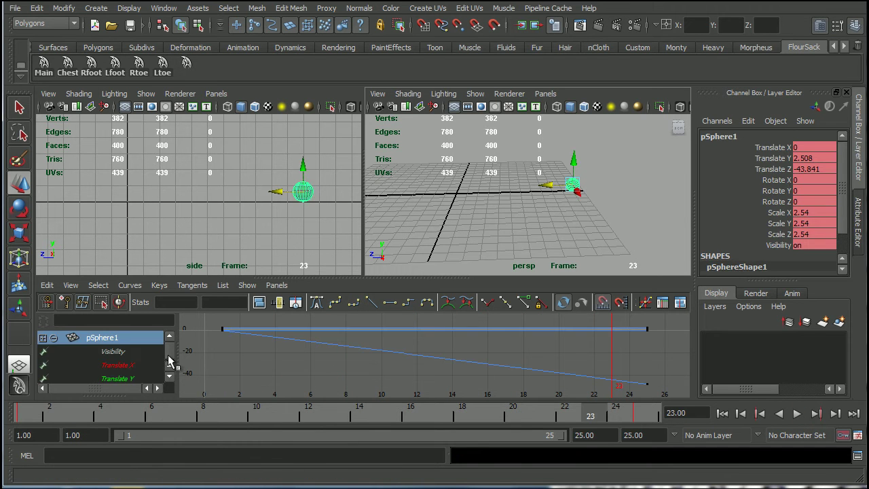
scroll(172, 384, down, 2)
click(149, 365)
key(f)
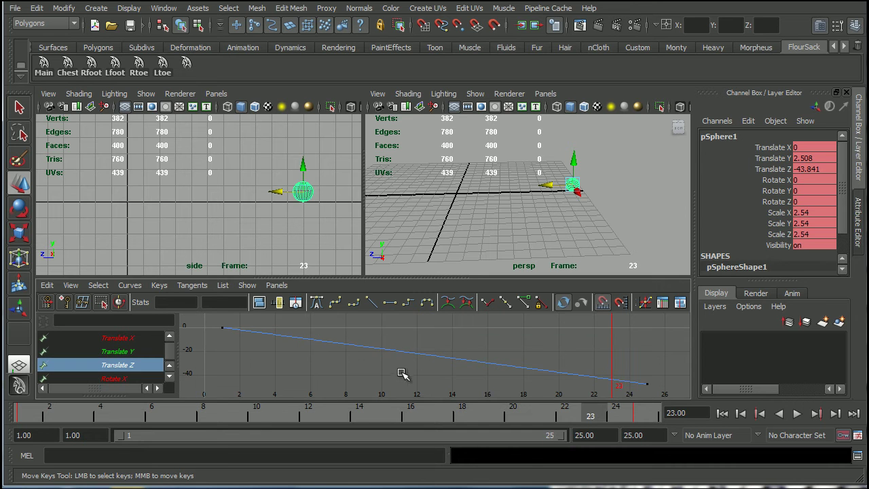
scroll(391, 372, down, 2)
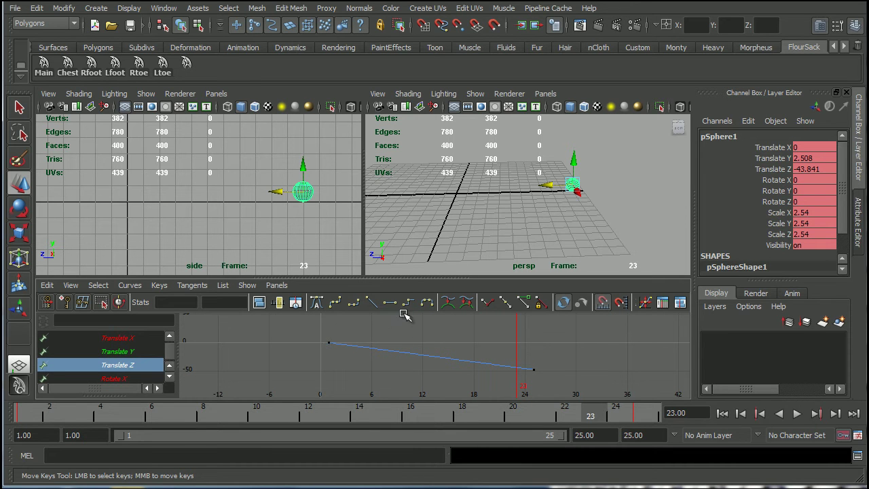
Step: Apply flat tangents to the Translate Z keys at frames 1 and 25 to ease the motion in and out
click(29, 415)
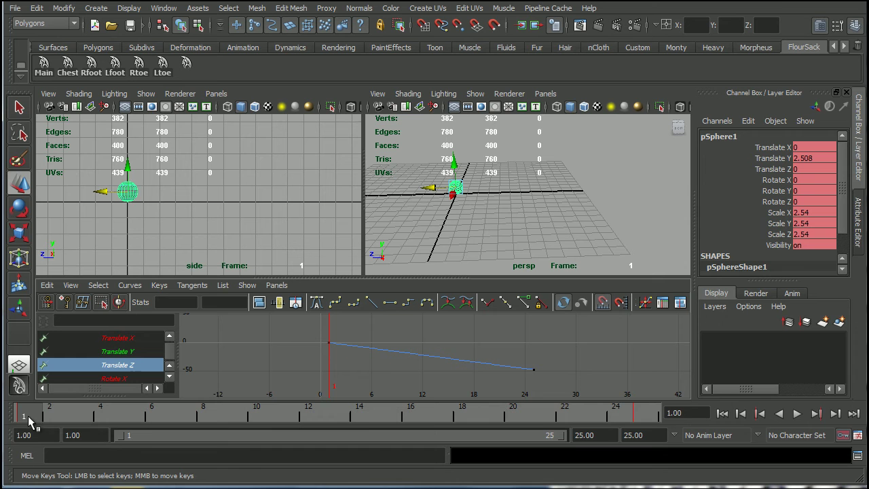
click(640, 417)
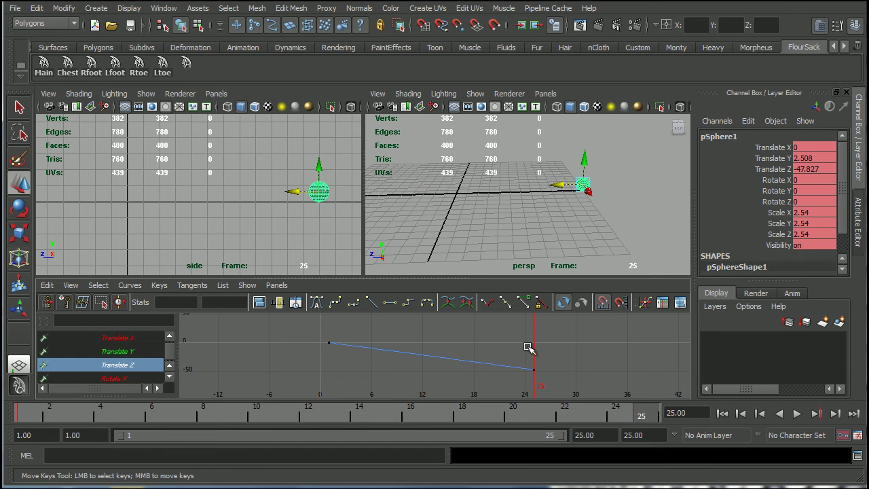
drag(326, 339, 588, 398)
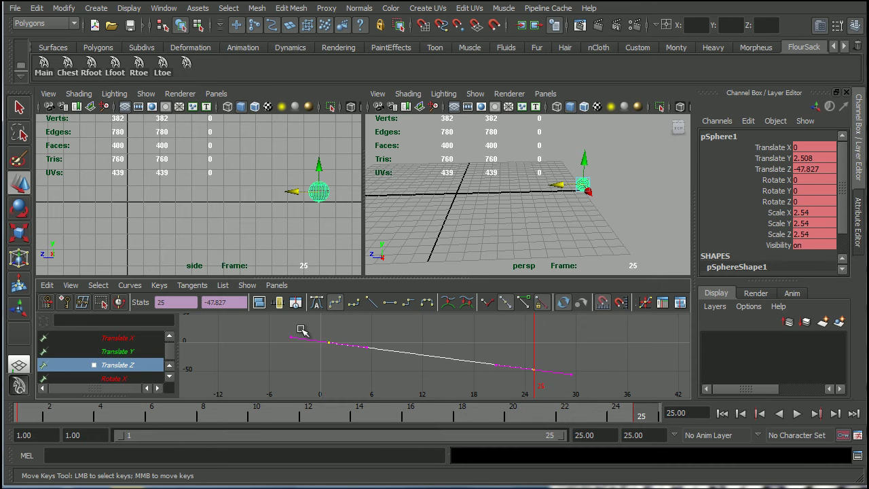
drag(271, 325, 385, 369)
click(390, 304)
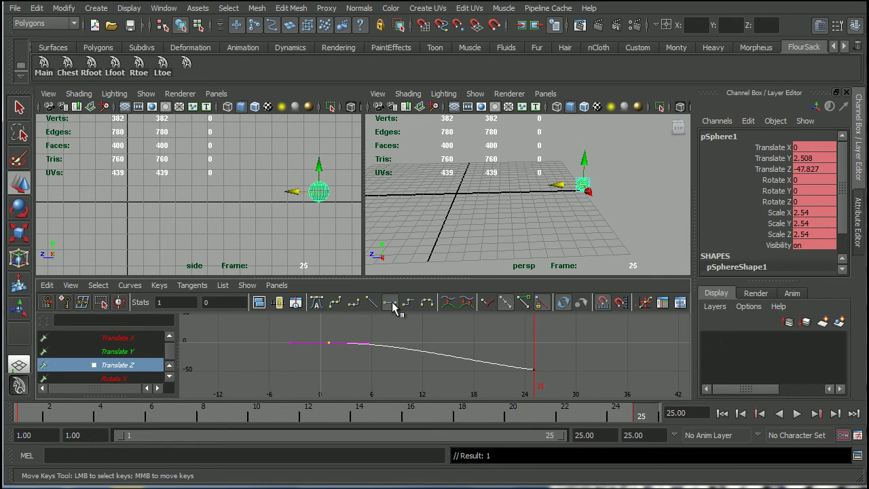
drag(494, 358, 552, 381)
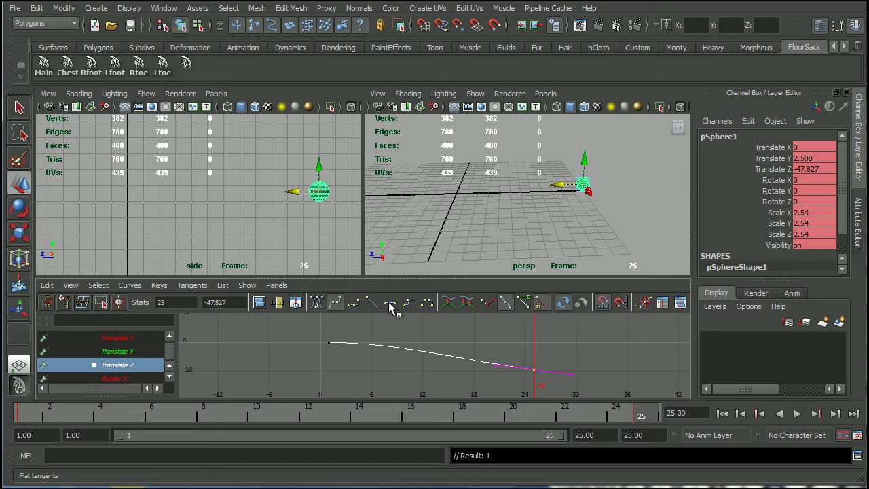
click(390, 303)
Step: Play back the eased sphere movement, stop it, and view the Translate Z curve more closely
click(796, 413)
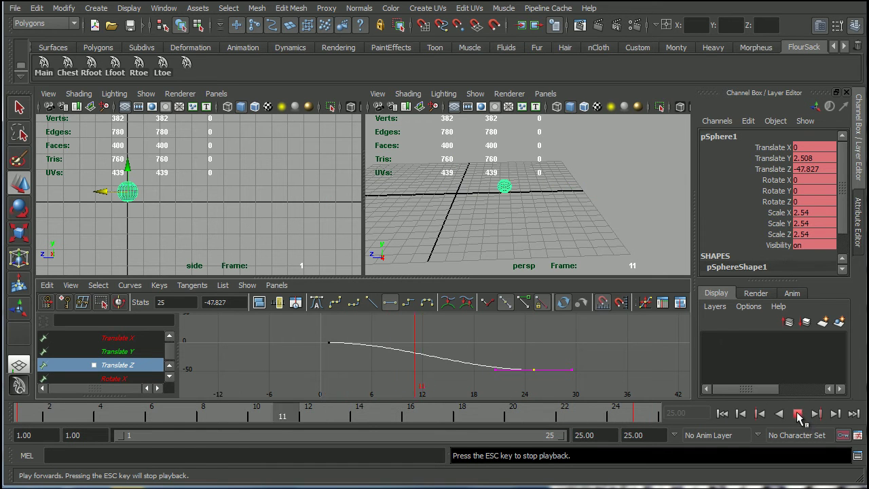
click(797, 413)
scroll(412, 354, up, 5)
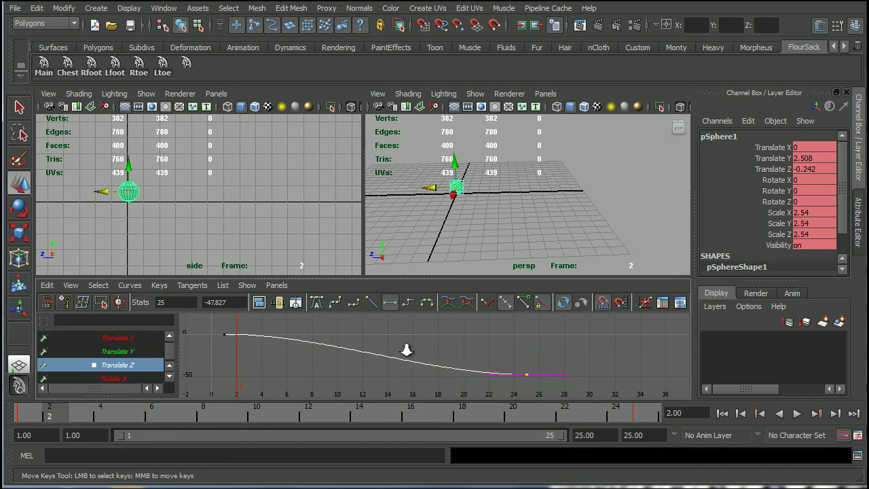
Step: Apply step tangents to the Translate Z keys at frames 1 and 25
scroll(435, 351, down, 3)
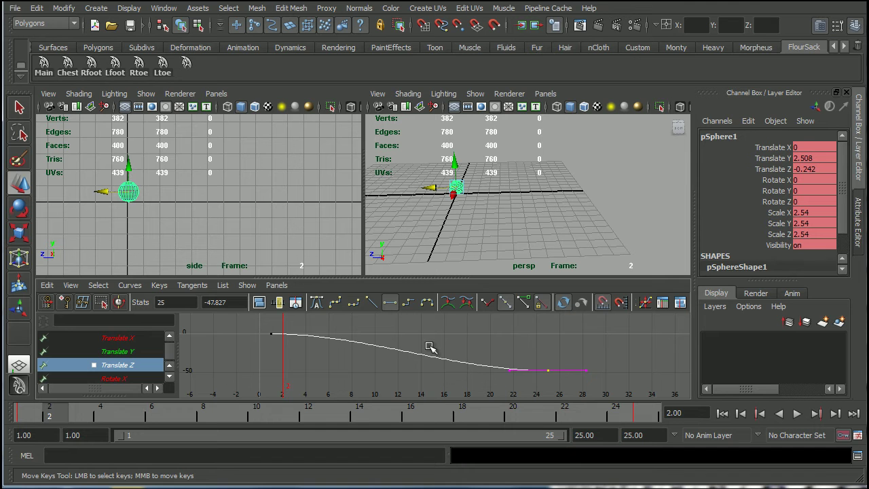
scroll(417, 350, up, 3)
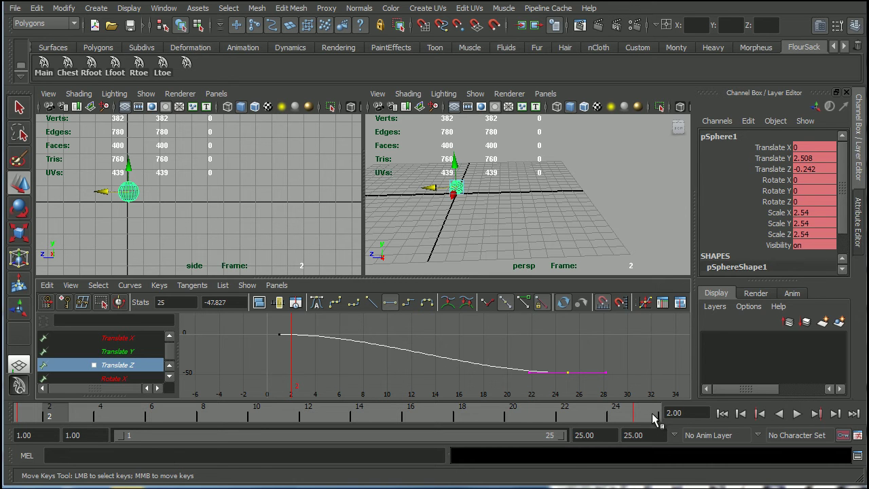
drag(243, 320, 599, 383)
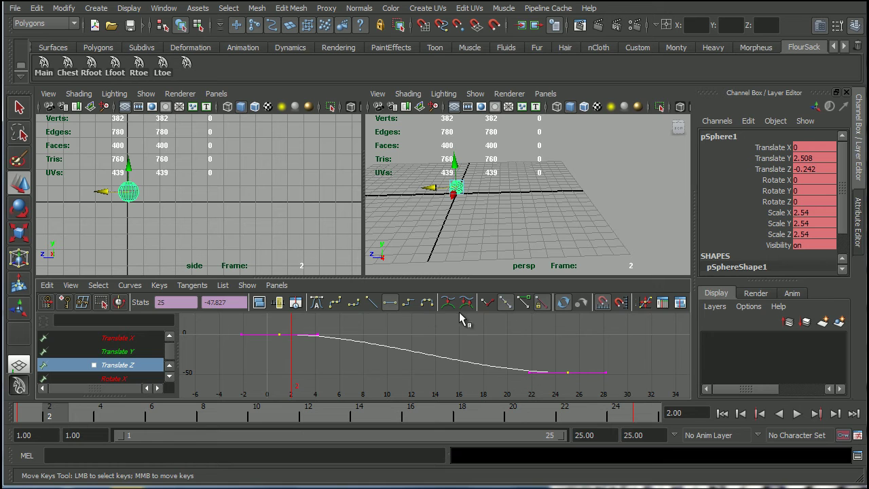
click(407, 303)
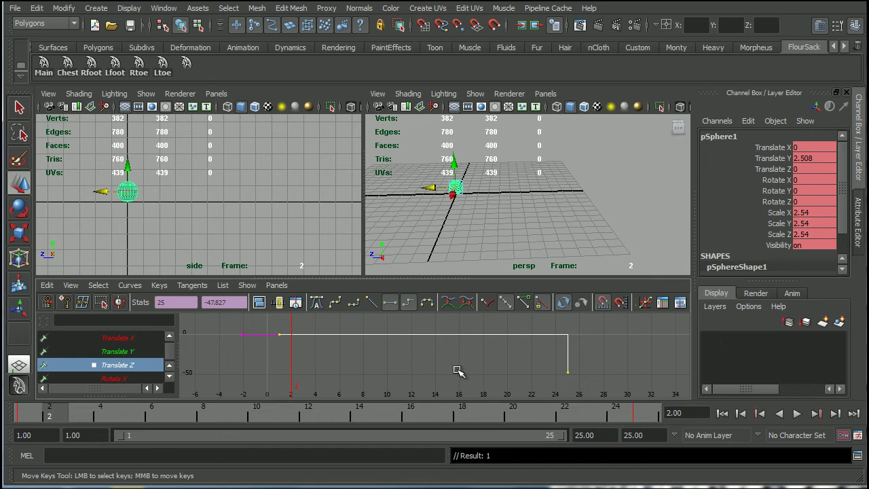
Step: Play back the stepped two-key motion, stop it, and scrub the timeline from frame 1 to 25
click(796, 414)
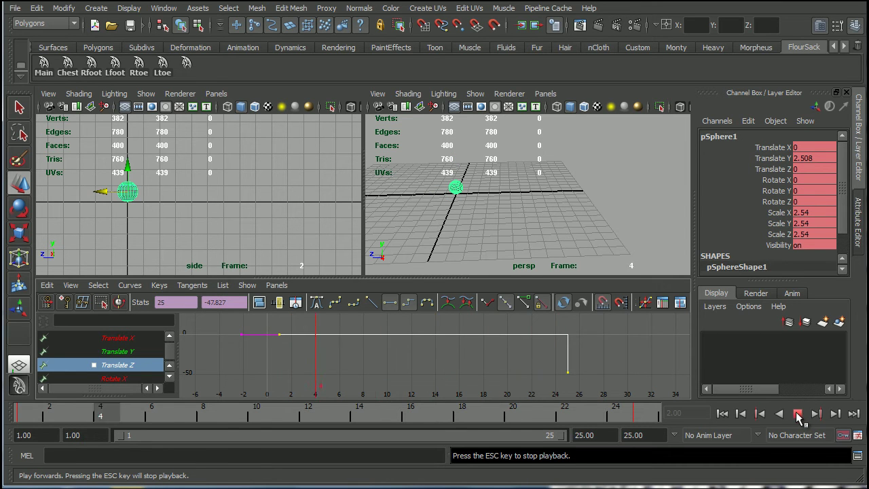
click(796, 413)
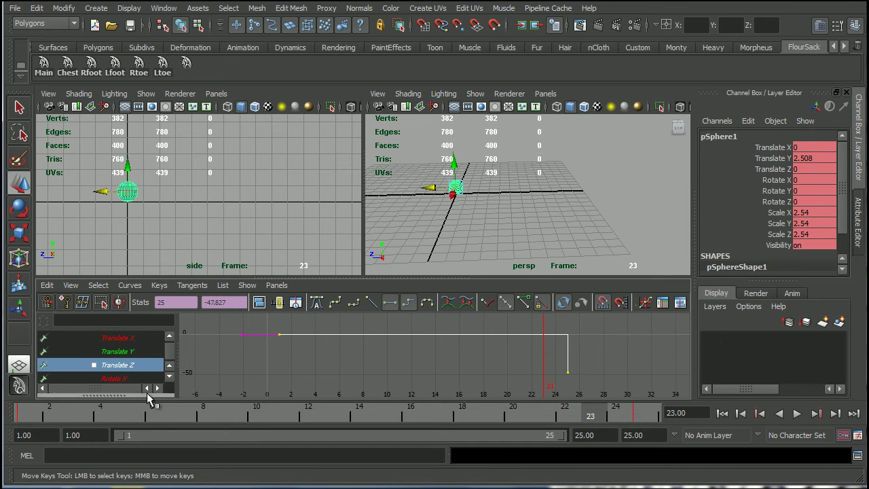
click(32, 419)
drag(32, 418, 645, 416)
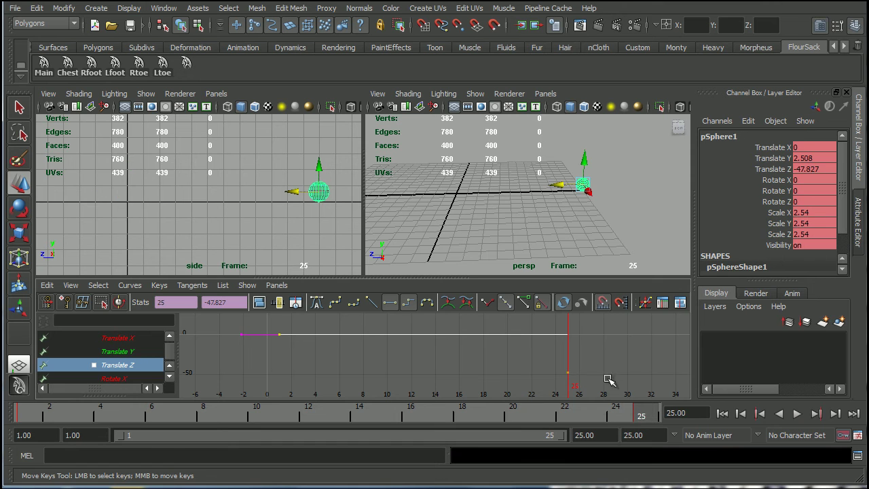
click(344, 420)
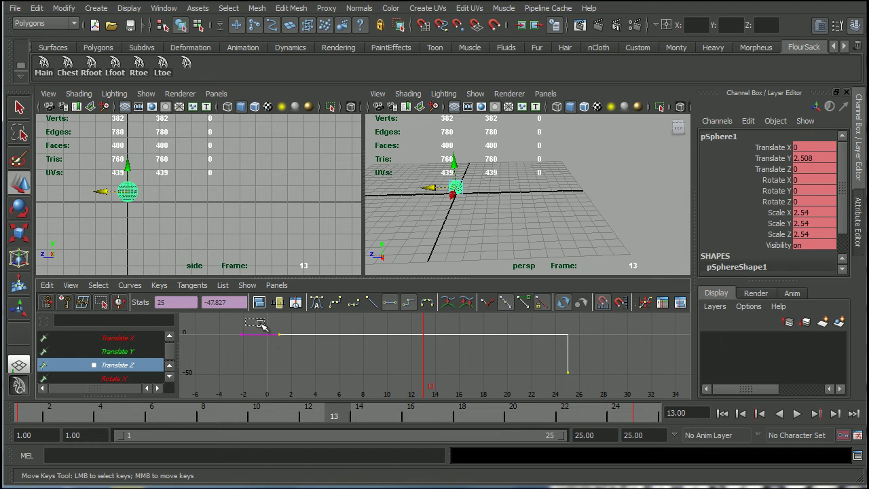
Step: Change the Translate Z keys at frames 1 and 25 to spline tangents and play back the movement
drag(262, 326, 600, 377)
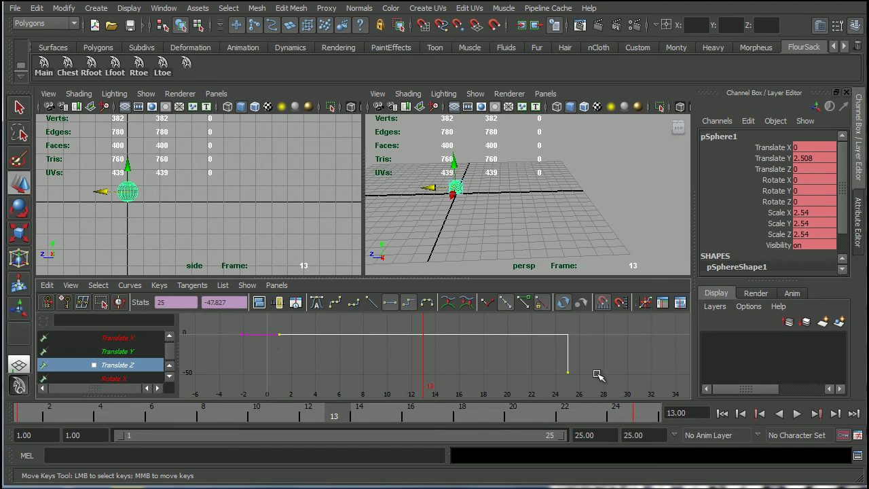
click(334, 305)
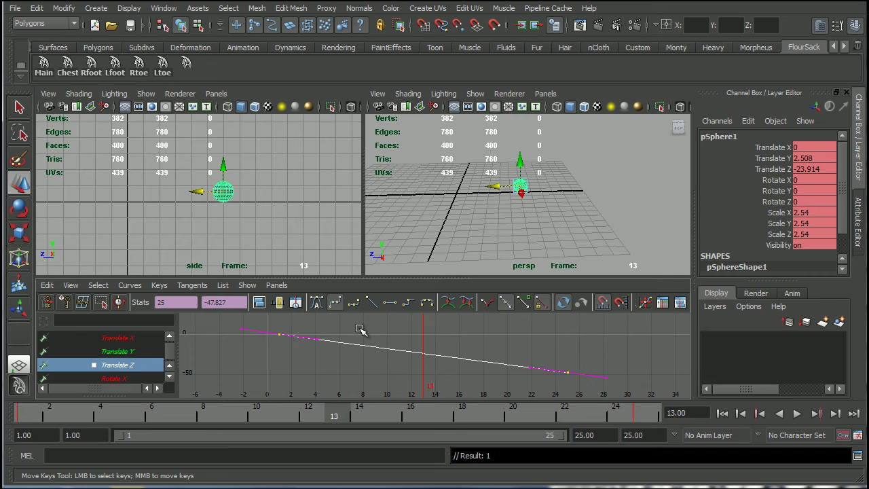
click(796, 414)
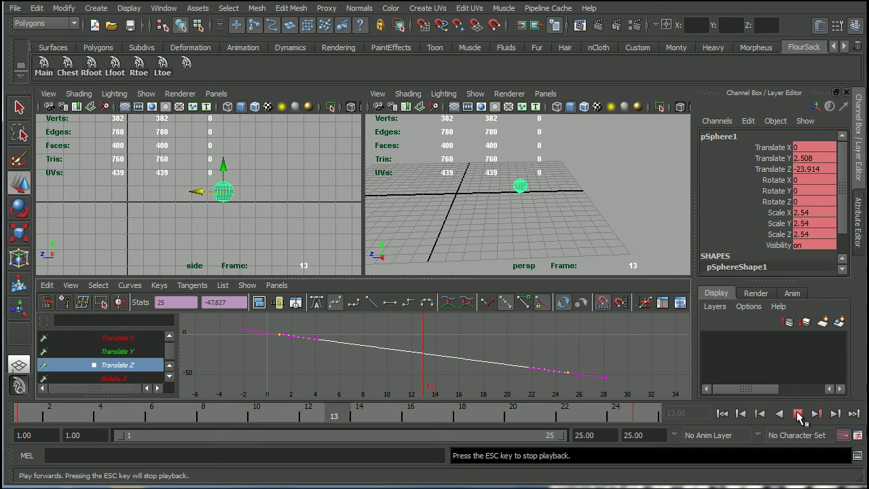
click(797, 414)
Step: Set in-between keys on the sphere at frames 9 and 17, keeping its interpolated positions
drag(38, 412, 239, 418)
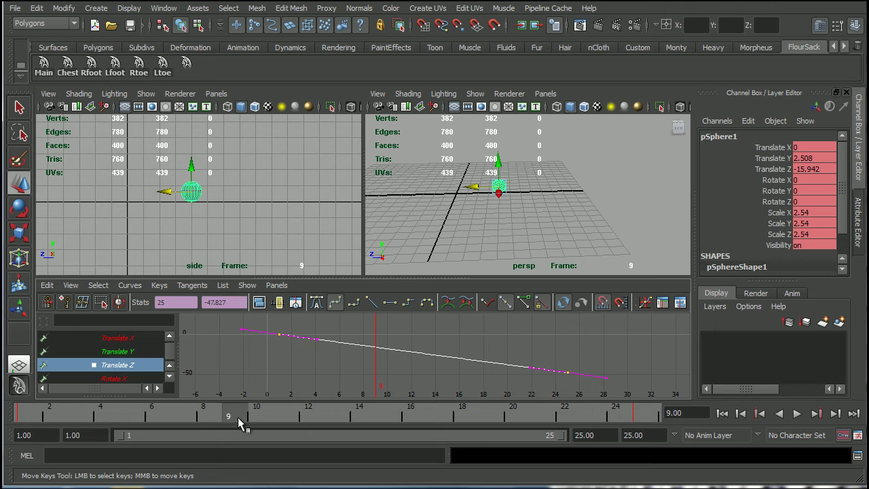
middle_drag(243, 422, 247, 427)
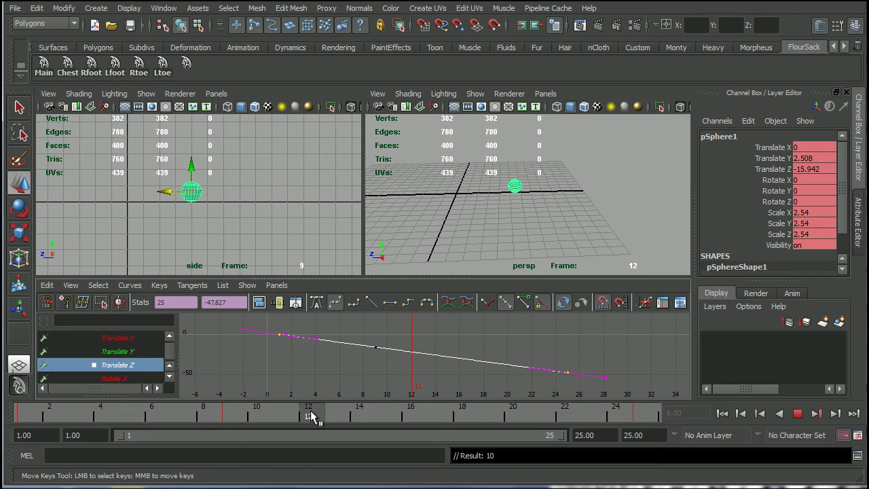
drag(310, 415, 648, 418)
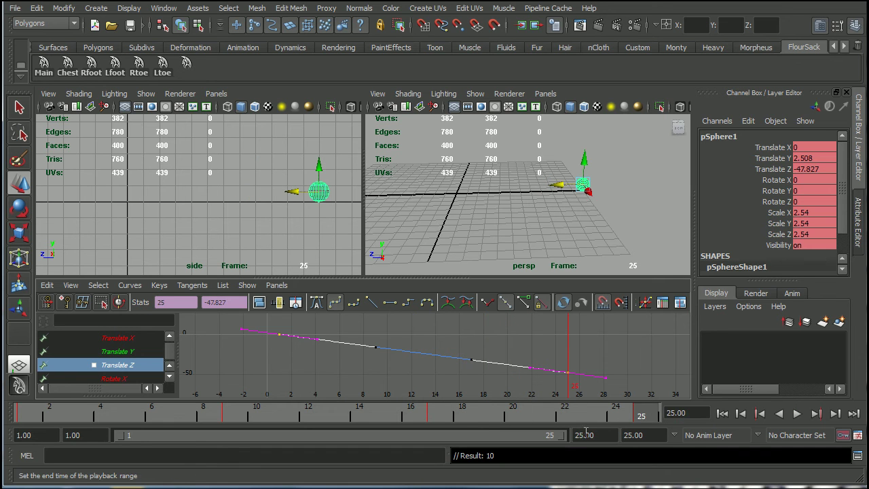
Step: Extend the playback range to end at frame 29 and play back the sphere's movement
click(602, 434)
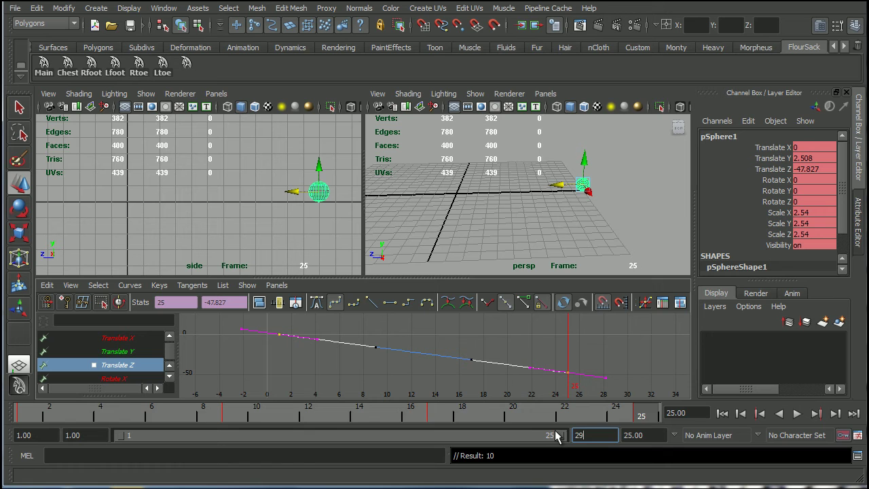
key(Tab)
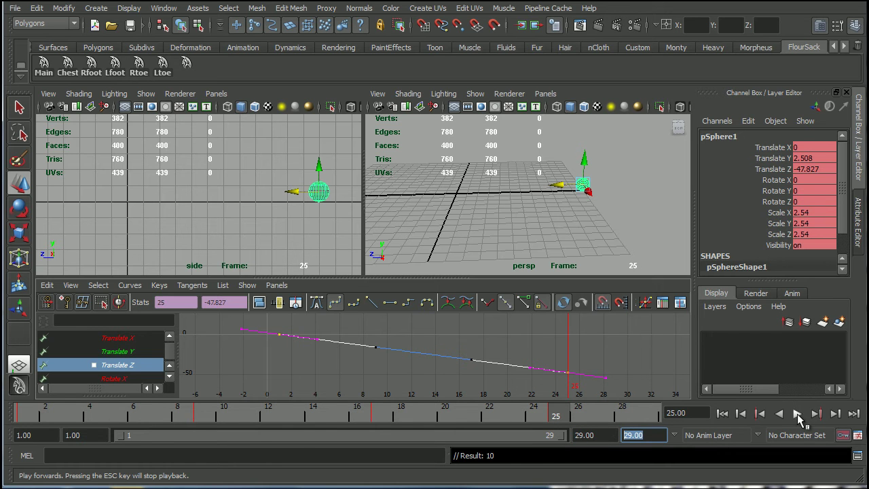
click(797, 413)
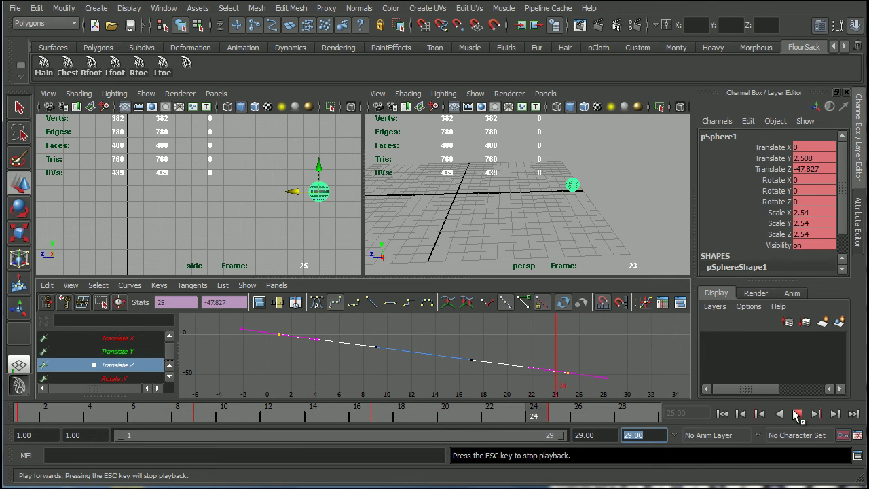
click(797, 413)
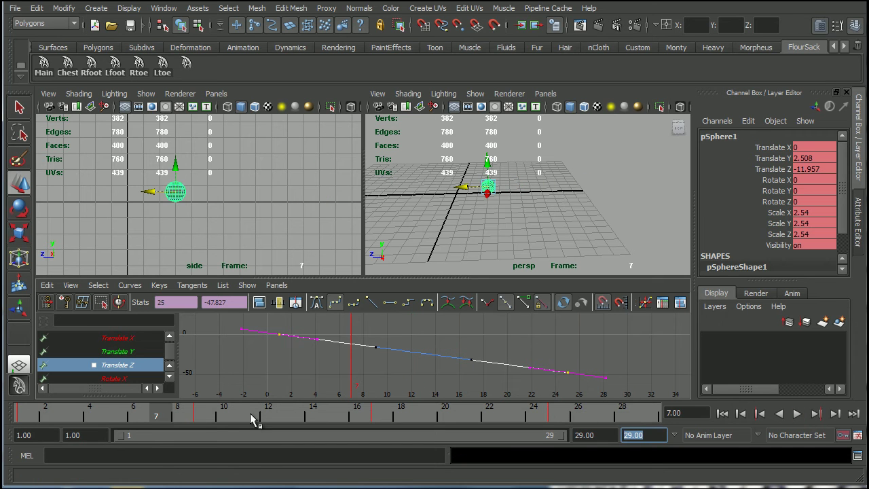
Step: Apply step tangents to all four Translate Z keys at frames 1, 9, 17 and 25
drag(197, 414, 563, 417)
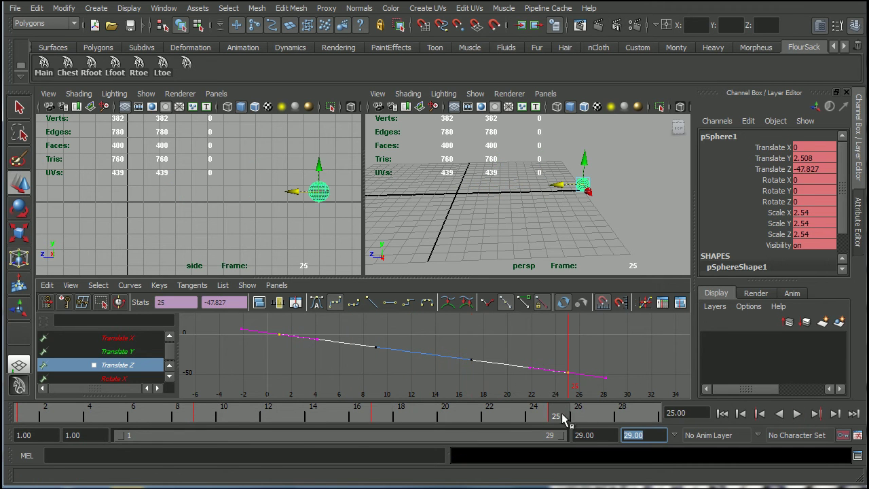
drag(223, 317, 618, 394)
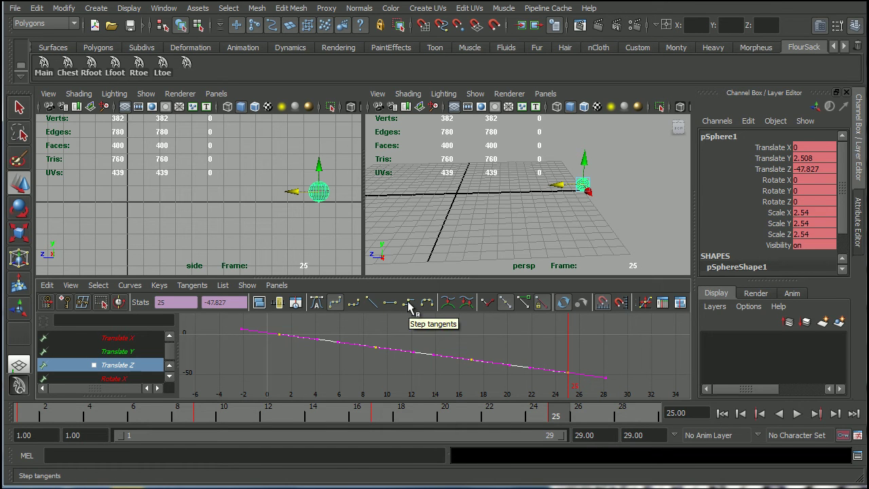
click(409, 307)
Step: Play back the four-key stepped motion from frame 1, stop it, and scrub through to frame 25
click(796, 413)
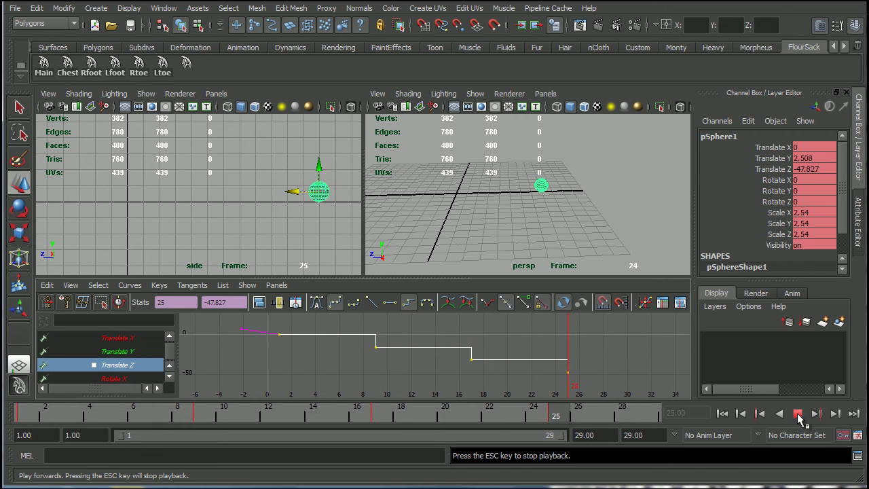
click(797, 412)
alt+drag(508, 194, 475, 258)
click(19, 413)
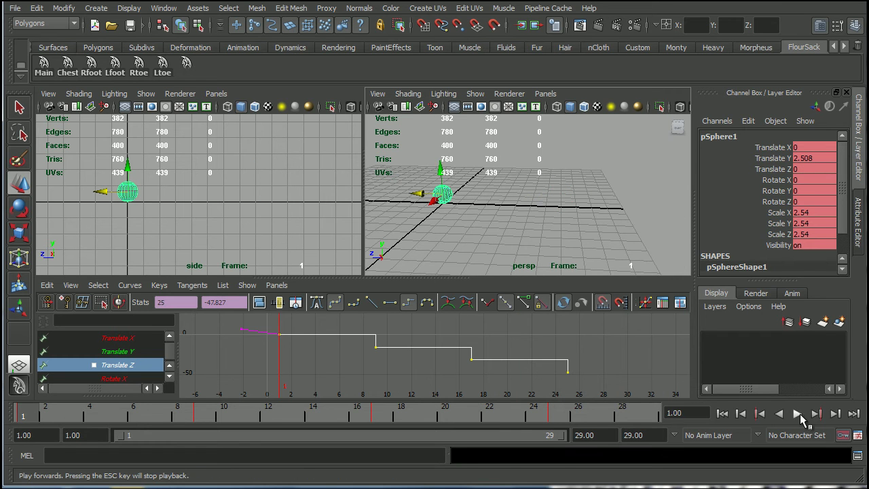
click(798, 412)
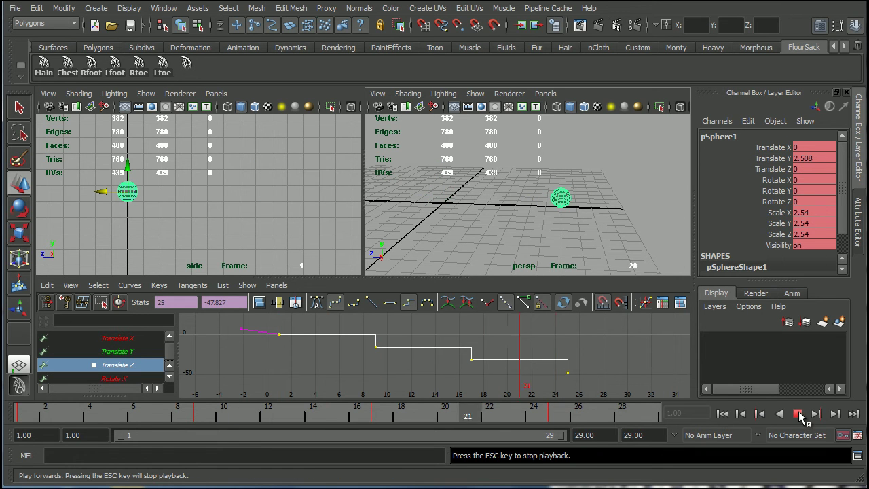
click(798, 413)
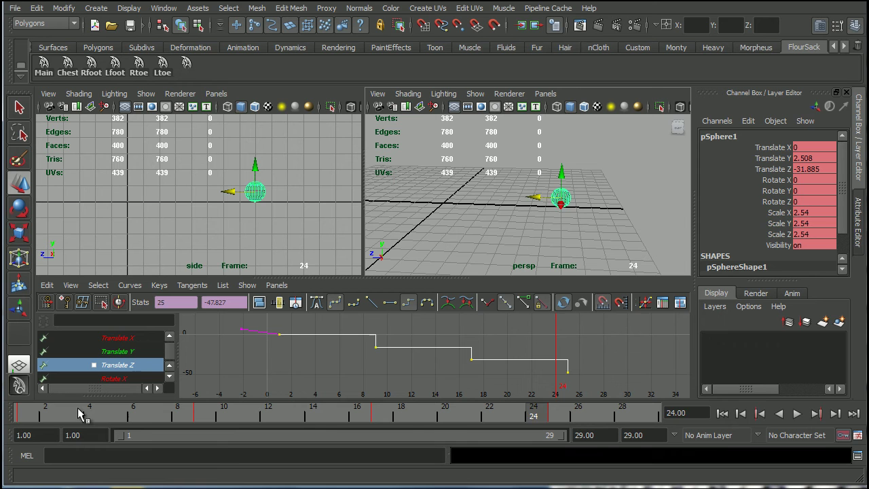
drag(78, 414, 27, 413)
drag(95, 415, 382, 417)
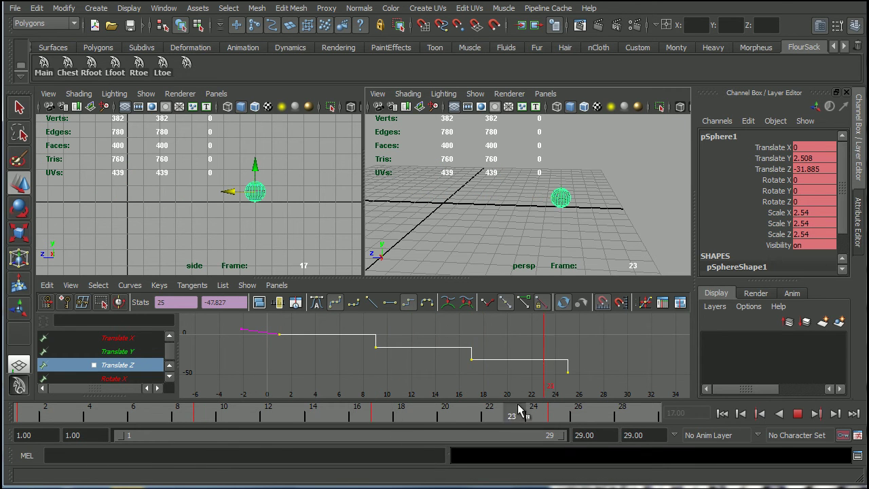
click(556, 414)
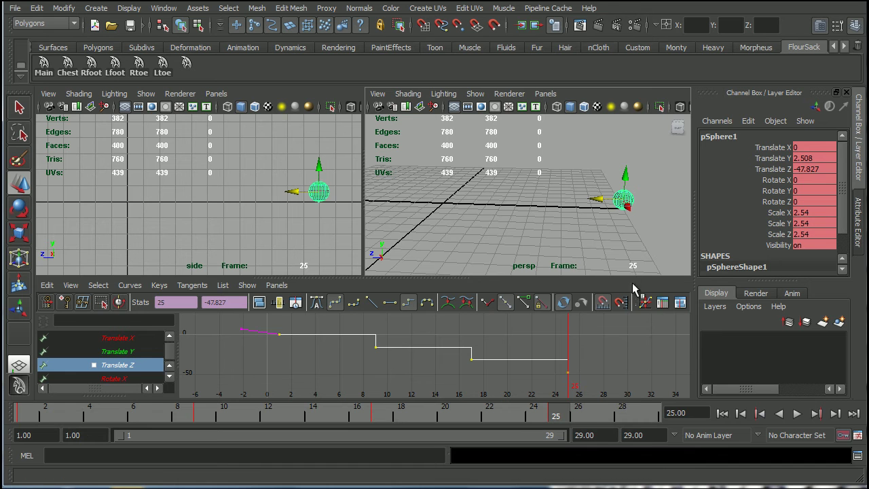
Step: Inspect the sphere's held poses at keyed frames 1, 9, 17 and 25 in the perspective view
click(596, 305)
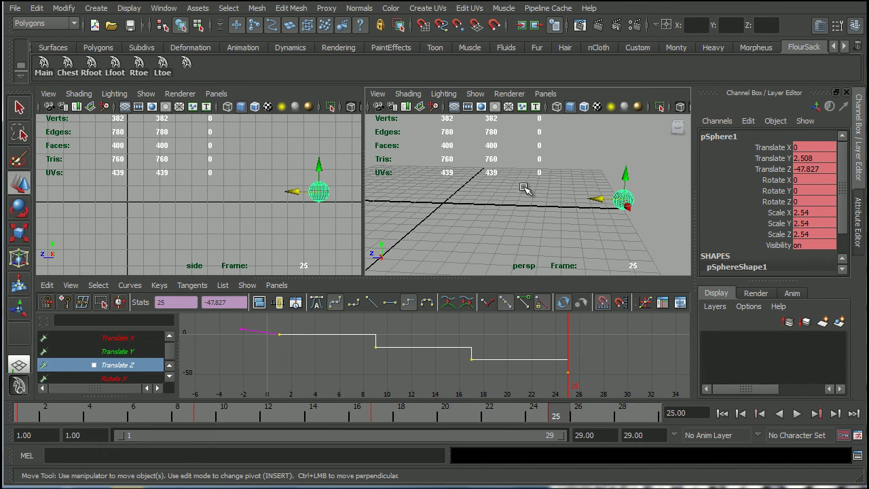
mouse_move(520, 188)
alt+middle_down()
mouse_move(511, 203)
mouse_move(509, 190)
alt+middle_up()
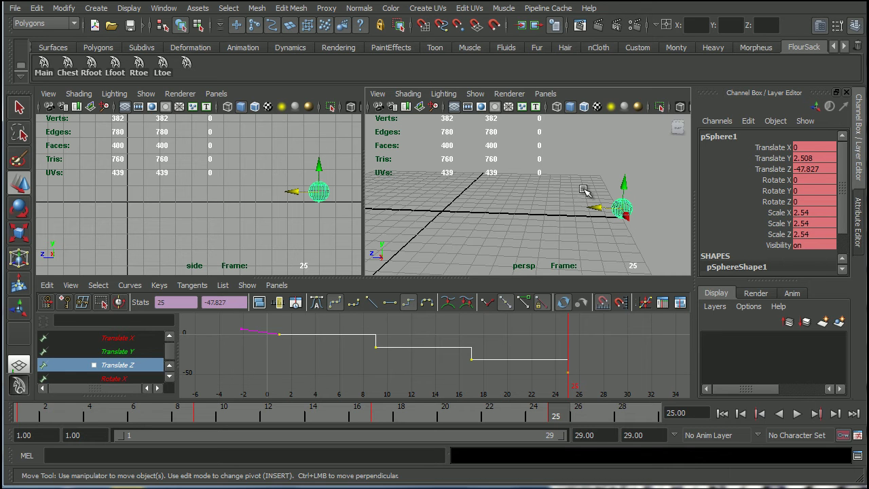
alt+drag(553, 193, 523, 216)
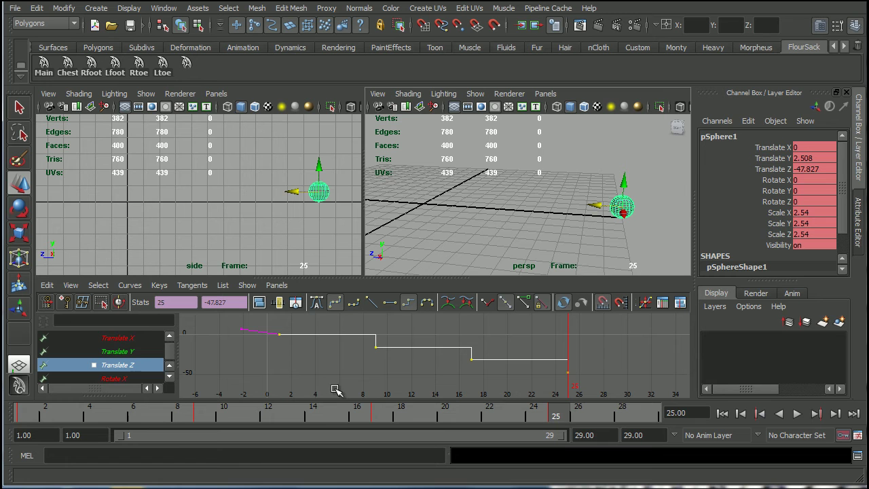
click(26, 418)
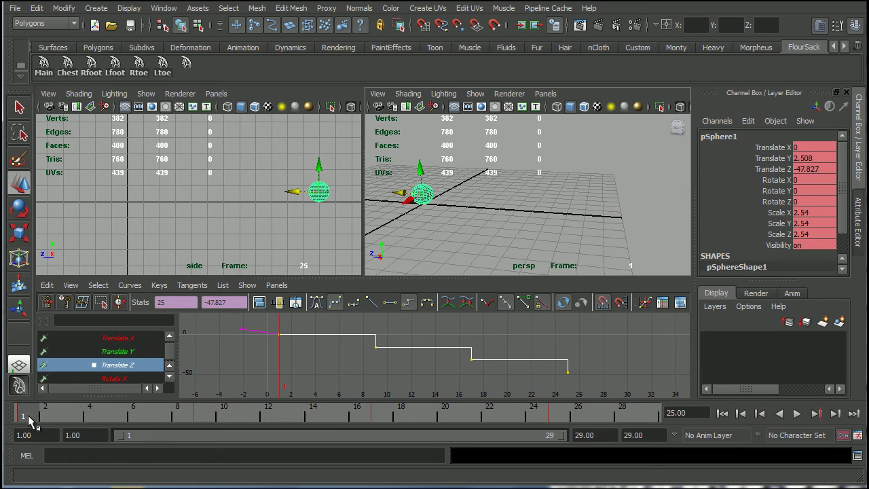
click(201, 417)
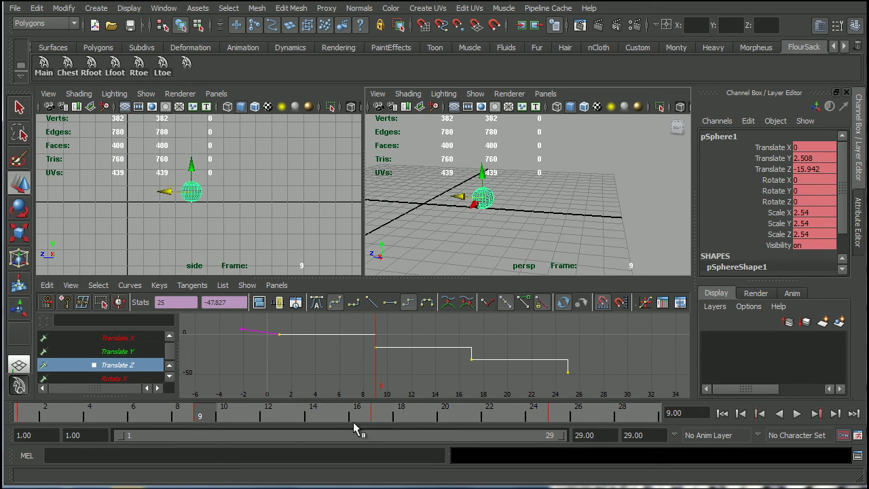
click(379, 417)
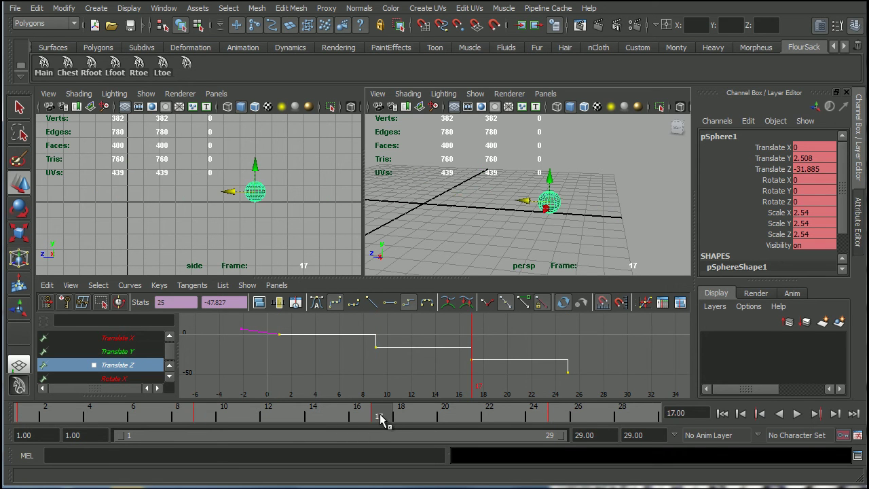
click(556, 416)
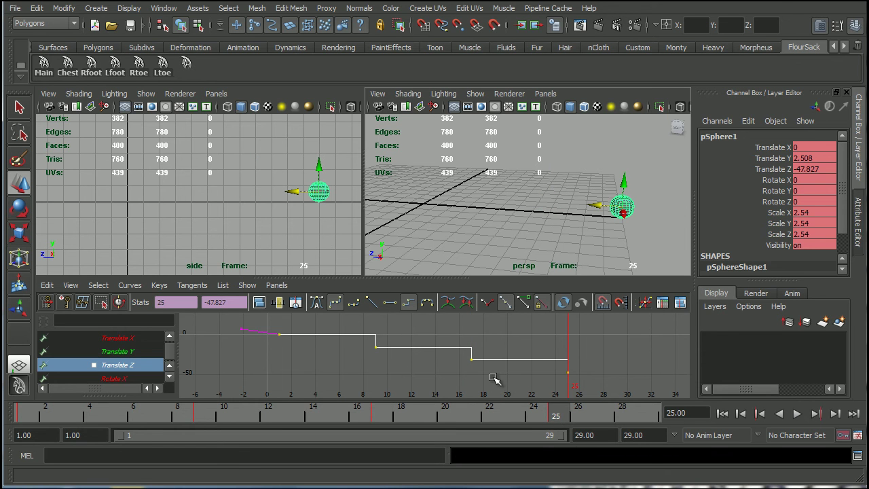
click(206, 416)
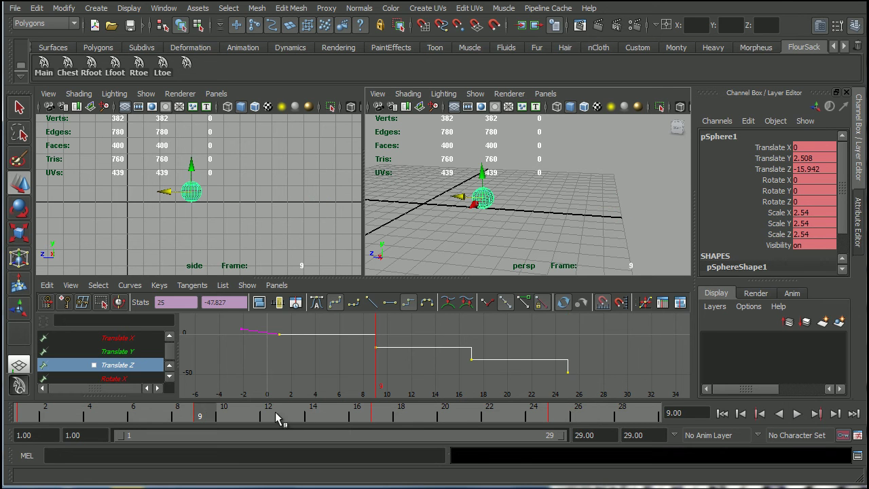
click(388, 417)
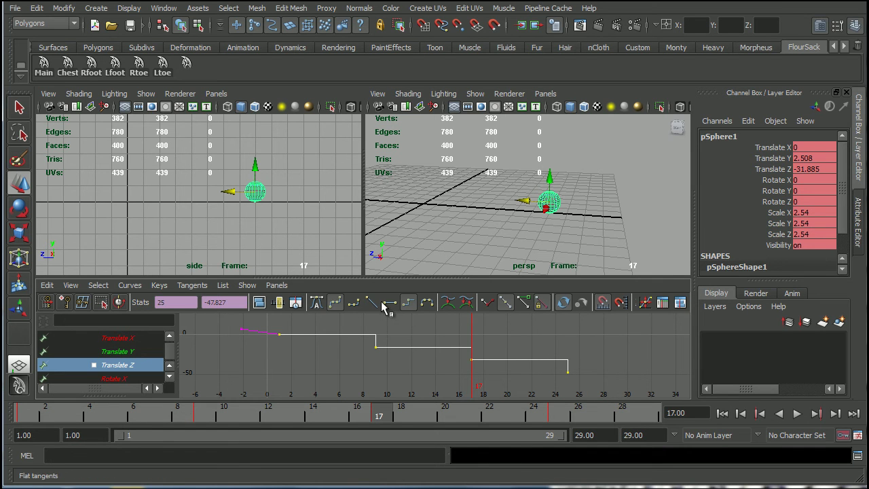
Step: Apply spline tangents to all four Translate Z keys and scrub the sphere's motion through to frame 29
click(335, 303)
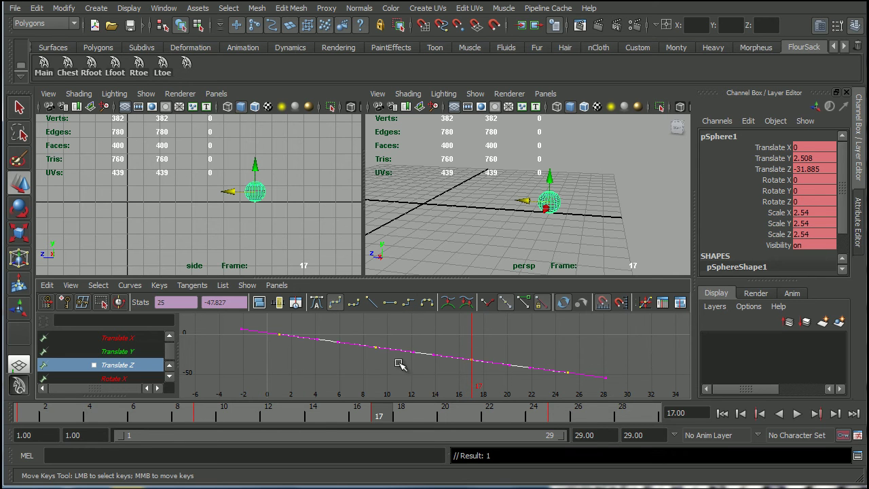
drag(68, 419, 651, 416)
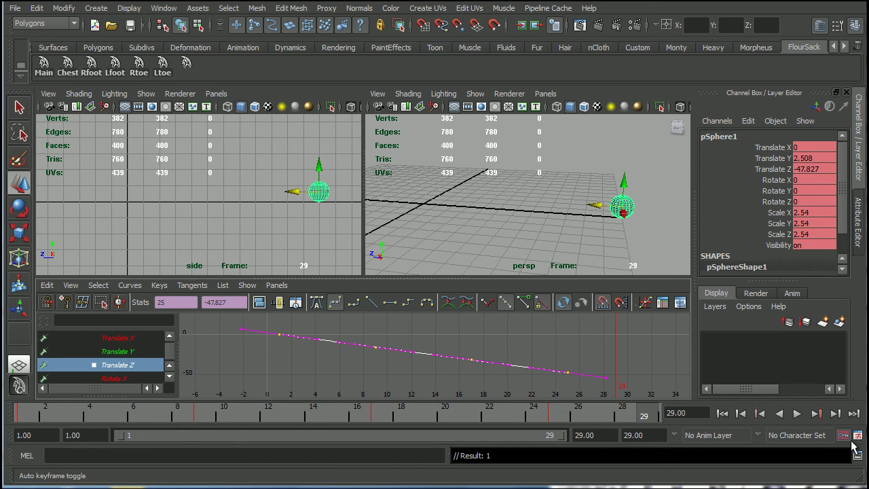
Step: In the animation preferences, set the default in tangent to Clamped and the default out tangent to Stepped, and save
click(857, 435)
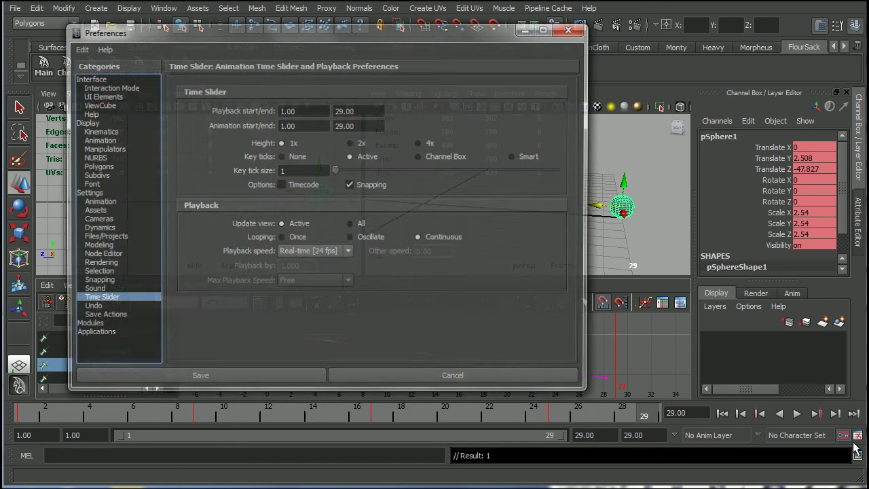
drag(587, 393, 651, 406)
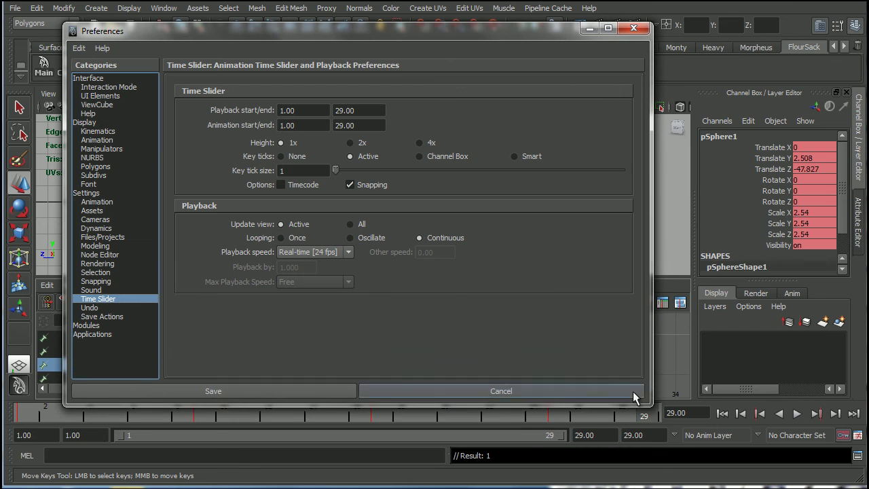
click(95, 203)
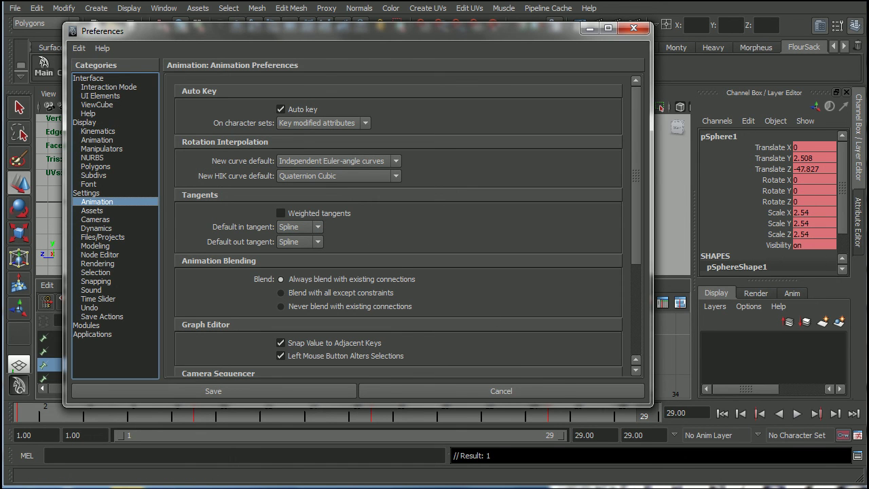
click(316, 227)
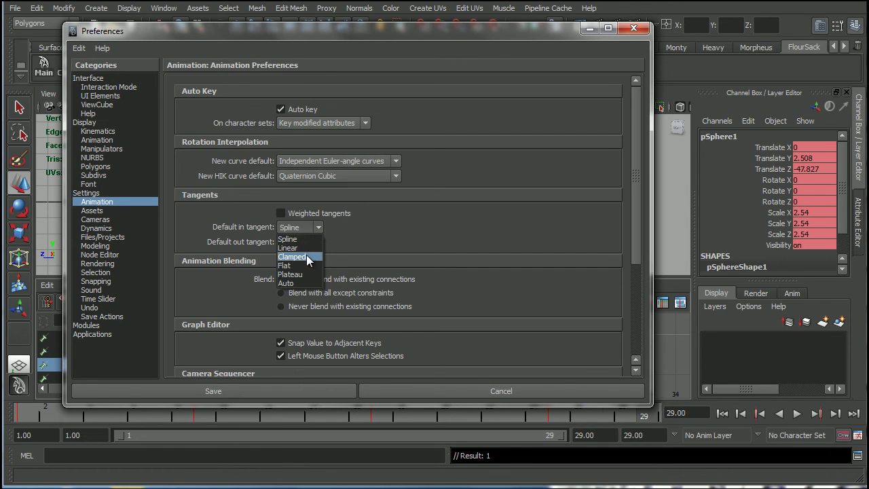
click(307, 258)
click(317, 242)
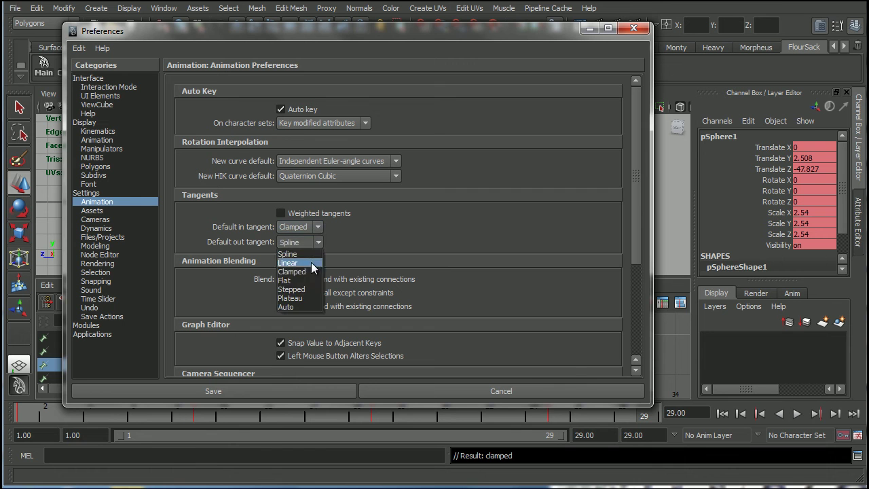
click(314, 289)
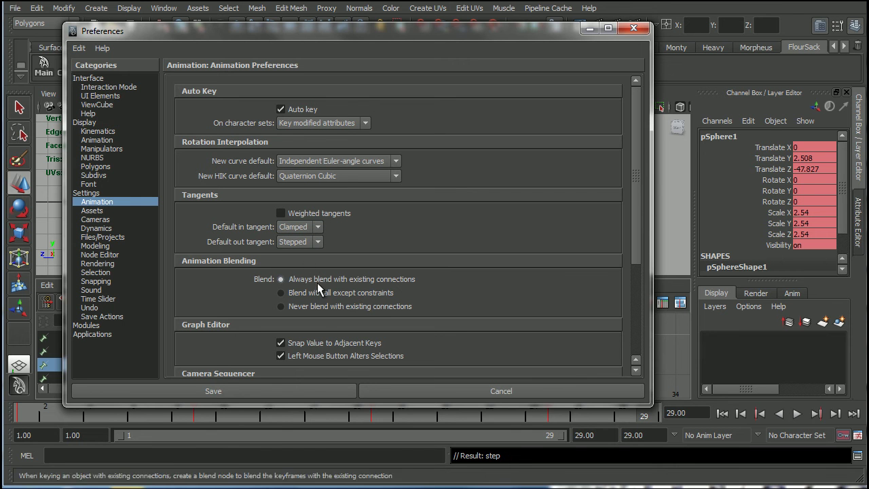
click(279, 390)
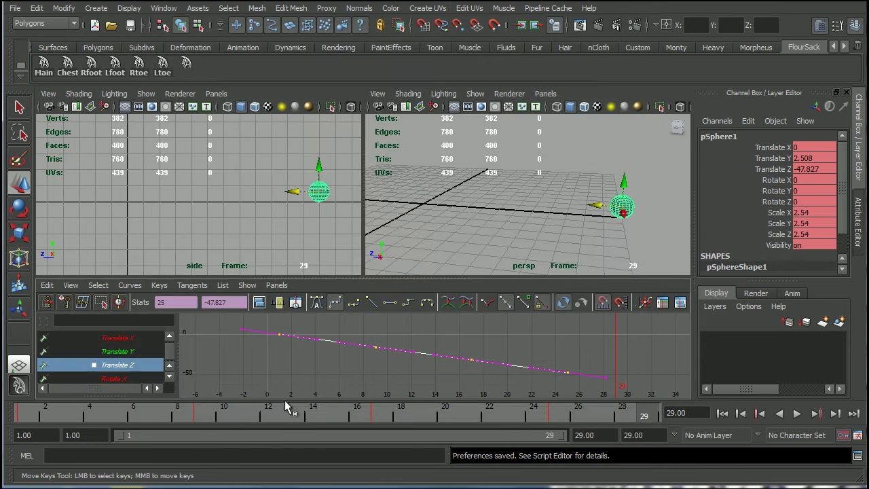
Step: Return to frame 1 and apply step tangents to all four Translate Z keys
mouse_move(39, 419)
mouse_down()
mouse_move(70, 413)
mouse_move(27, 413)
mouse_up()
drag(224, 318, 650, 397)
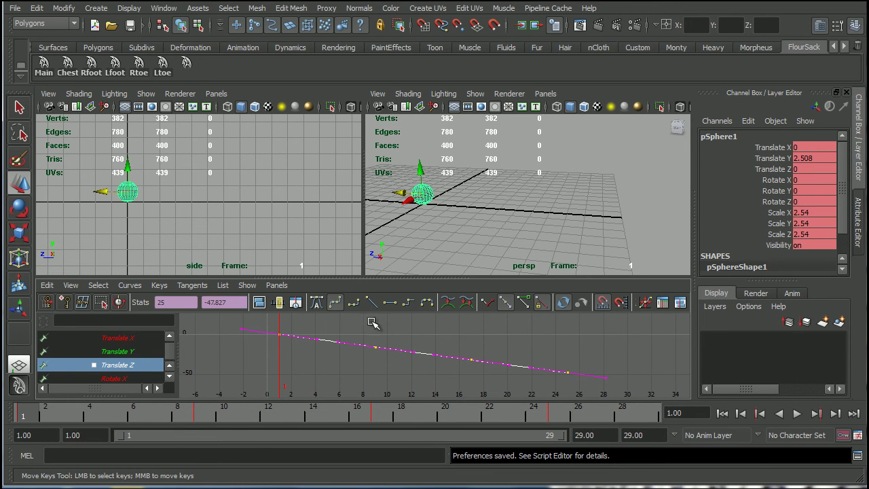
click(408, 303)
Step: Add in-between Translate Z keys at frame 13, lowered to about -23.6, and at frame 5, lowered to about -6.8
drag(197, 413, 293, 422)
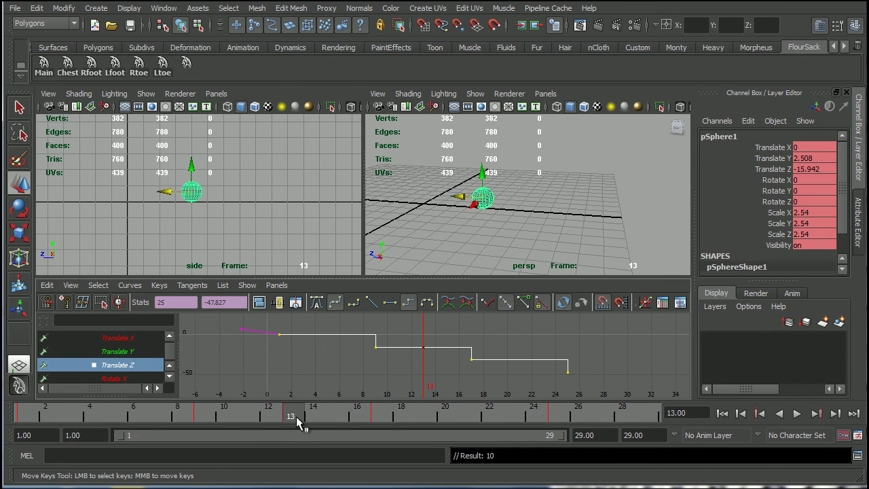
drag(399, 336, 443, 360)
mouse_move(407, 377)
middle_down()
mouse_move(413, 365)
mouse_move(414, 373)
middle_up()
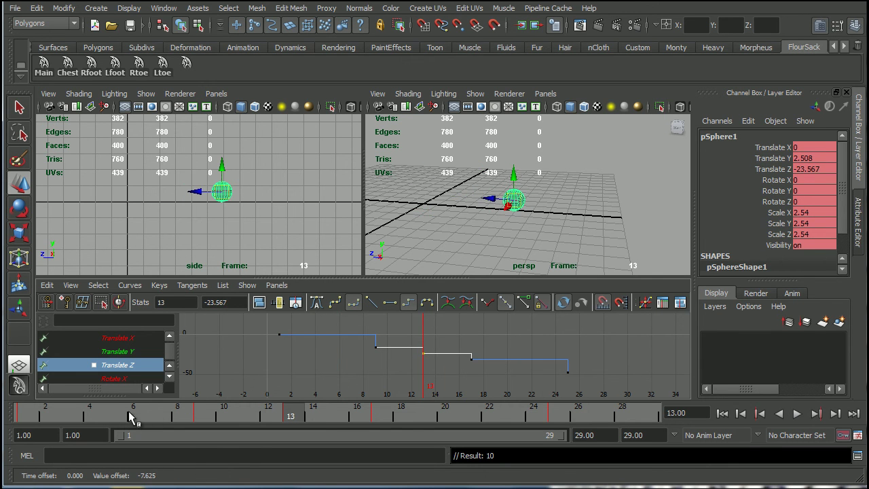
click(113, 416)
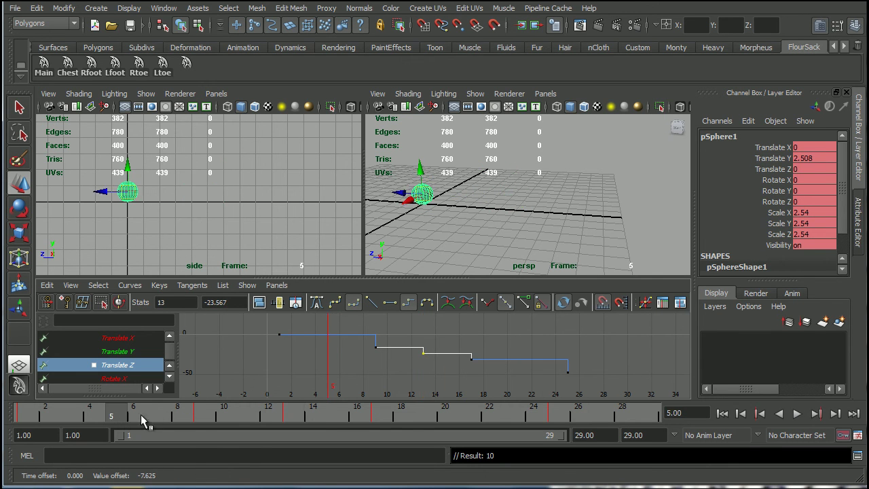
drag(313, 320, 343, 348)
middle_drag(332, 346, 332, 360)
Step: Add an in-between Translate Z key at frame 21 and lower it to about -41.2
click(469, 417)
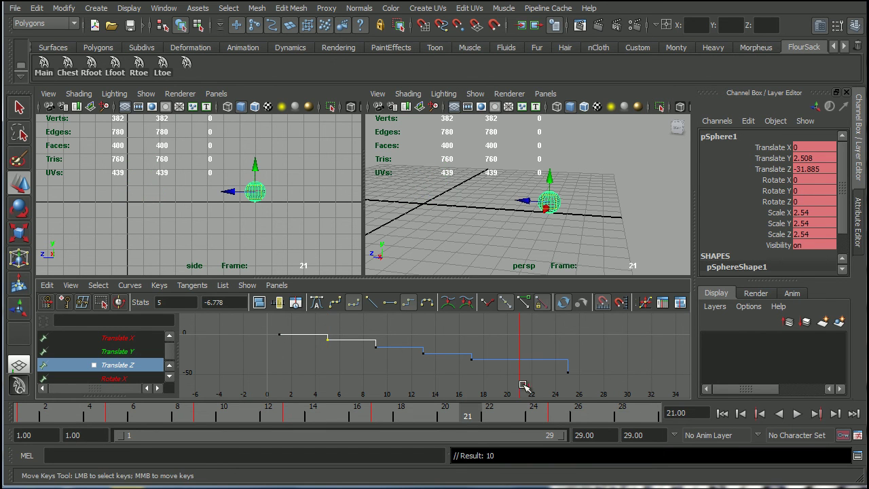
drag(507, 340, 538, 378)
middle_drag(518, 365, 517, 379)
Step: Raise the Translate Z keys at frame 5 to about -4.2 and at frame 9 to about -11.7
drag(311, 336, 329, 370)
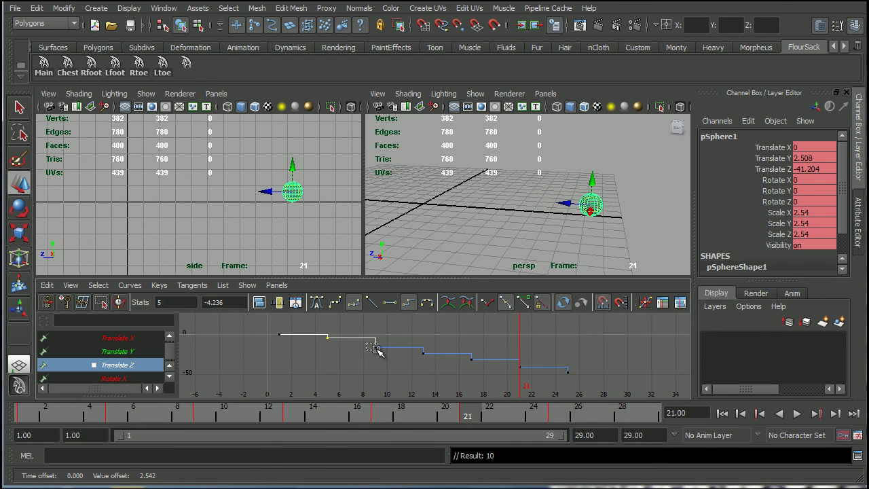
drag(365, 342, 374, 370)
middle_drag(373, 370, 373, 367)
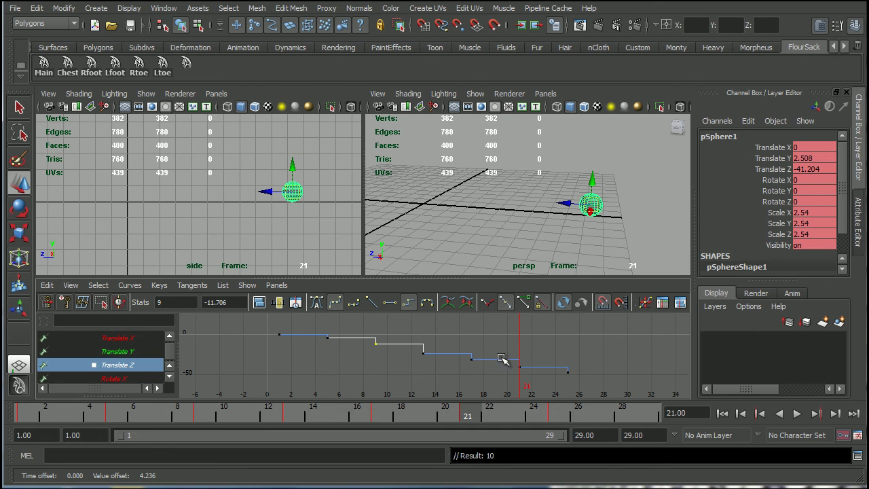
Step: Lower the Translate Z keys at frame 17 to about -35.9 and at frame 21 to about -43.5
key(a)
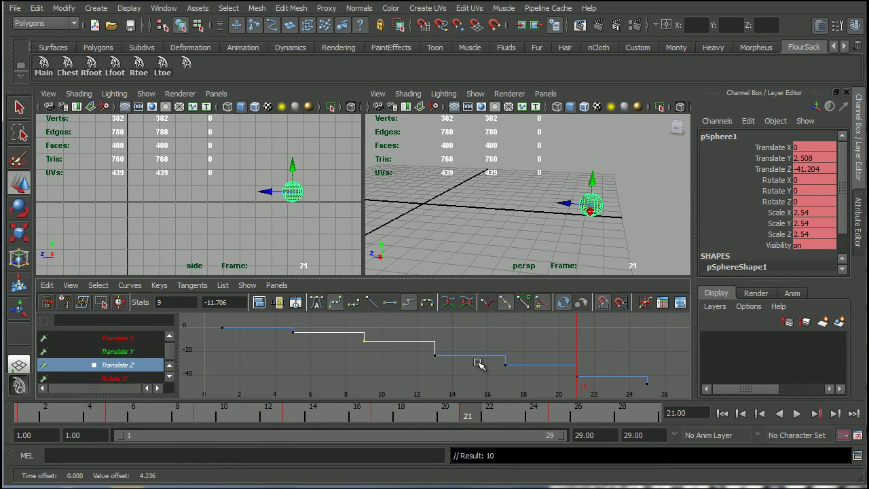
drag(481, 360, 519, 375)
middle_drag(520, 375, 511, 384)
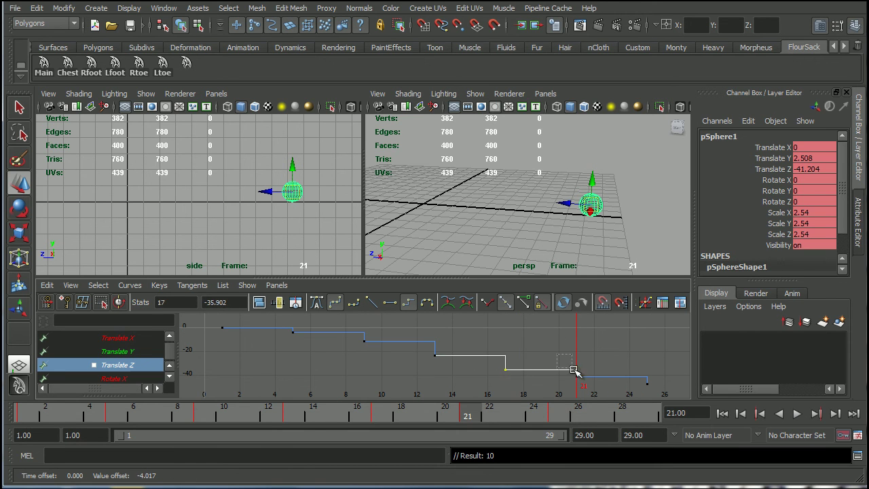
drag(574, 369, 569, 375)
middle_drag(568, 375, 564, 384)
Step: Lower the frame 17 Translate Z key slightly further and raise the frame 9 key to about -10
drag(475, 355, 521, 390)
middle_drag(509, 380, 506, 385)
drag(334, 336, 386, 364)
middle_drag(374, 362, 363, 364)
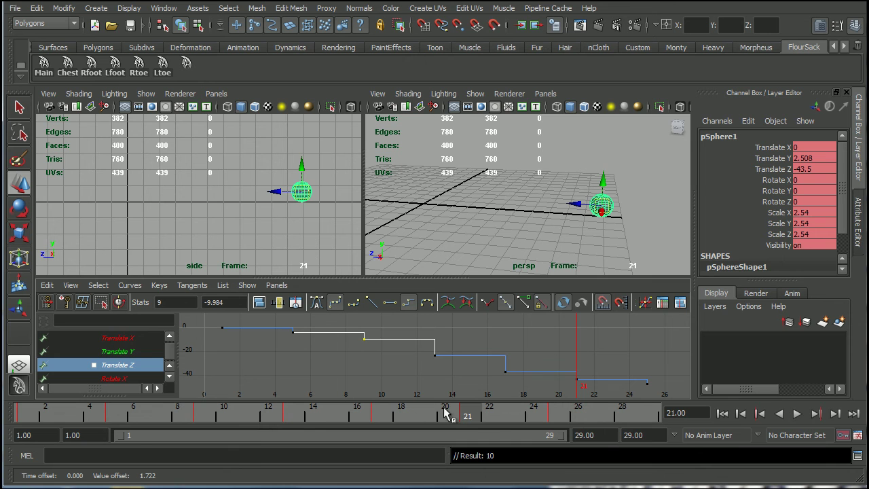
Step: Play back the stepped motion with its in-between keys, stop it, and check the sphere's poses at frames 5, 9 and 13
click(797, 413)
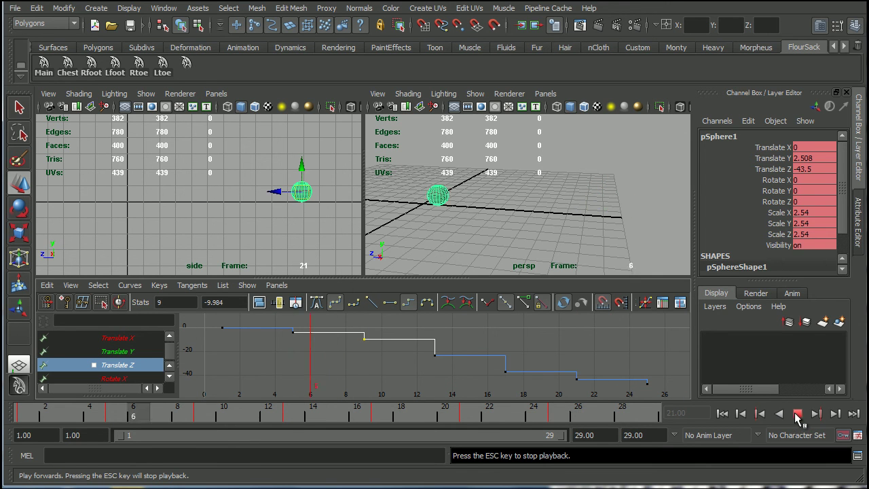
click(797, 413)
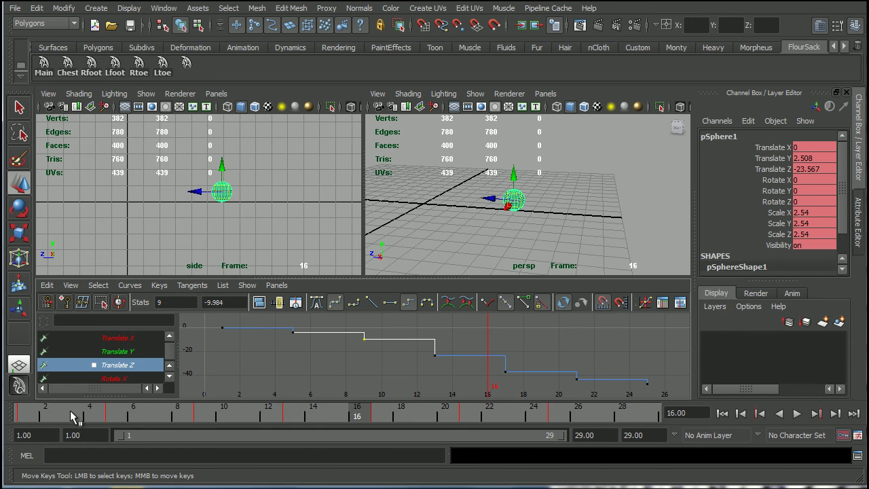
click(110, 415)
click(202, 413)
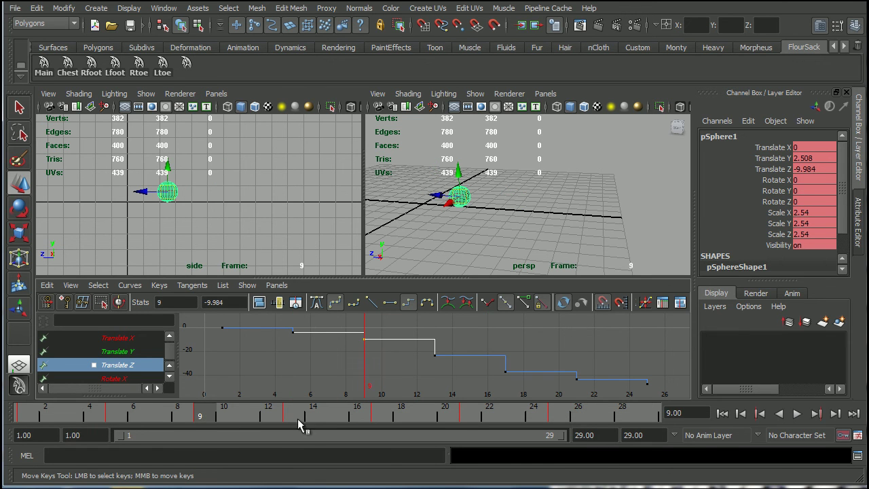
double_click(292, 414)
click(322, 412)
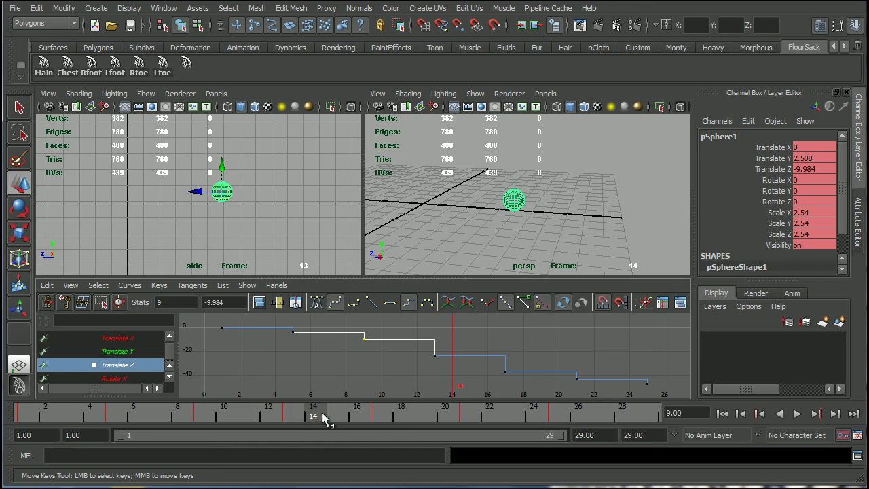
click(297, 415)
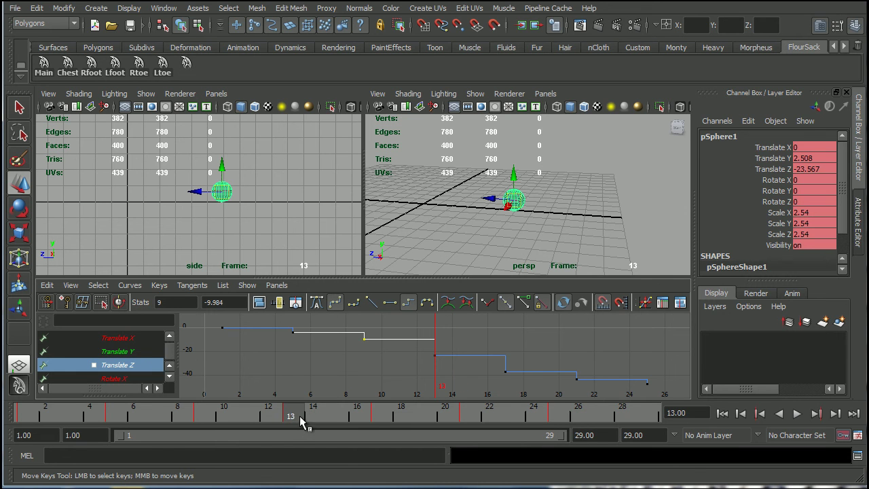